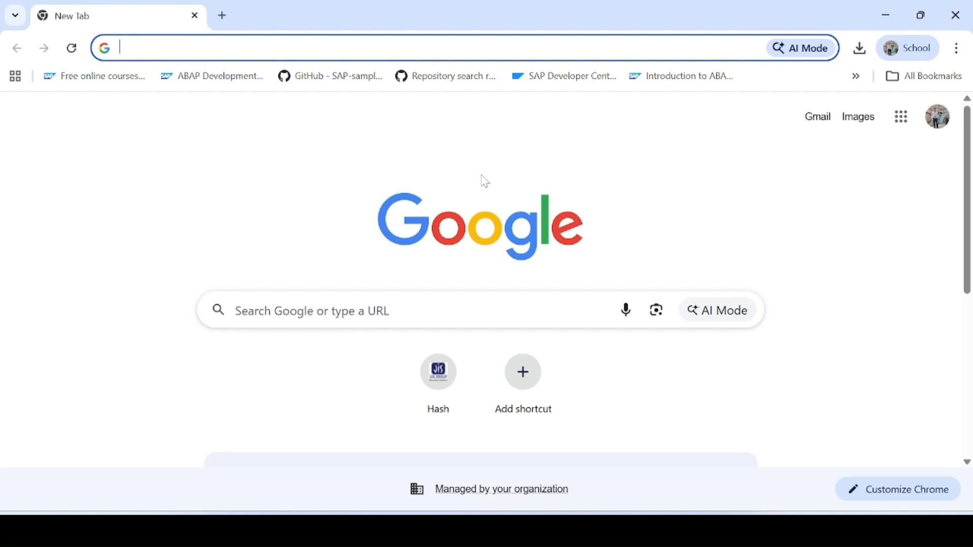
Step: Search Google for "eclipse ide download" and open the Download Packages page on the Eclipse Foundation's downloads site
click(350, 311)
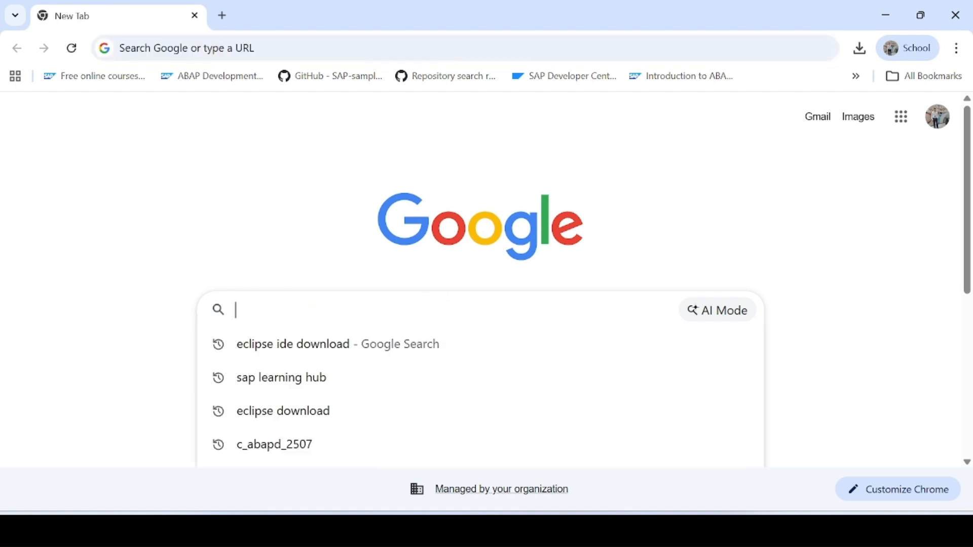
click(340, 346)
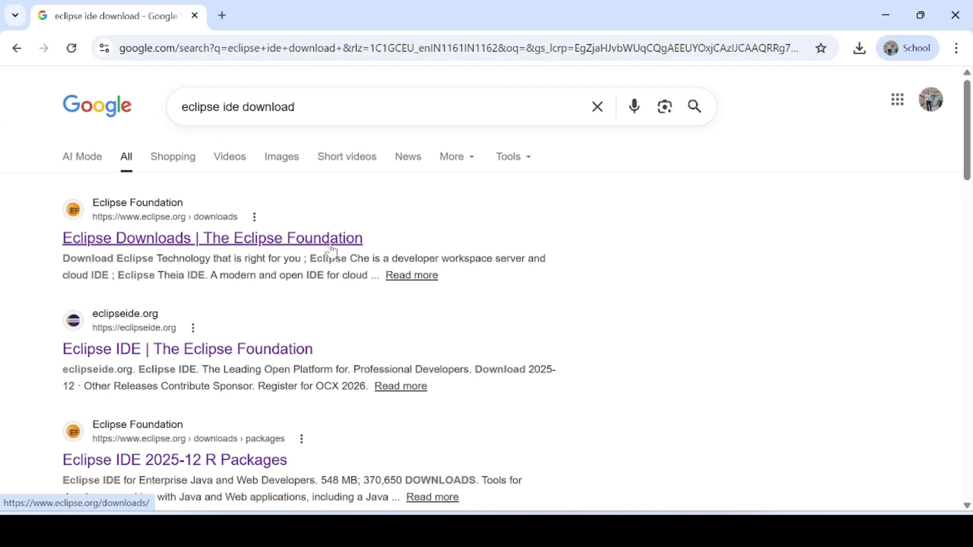
click(147, 247)
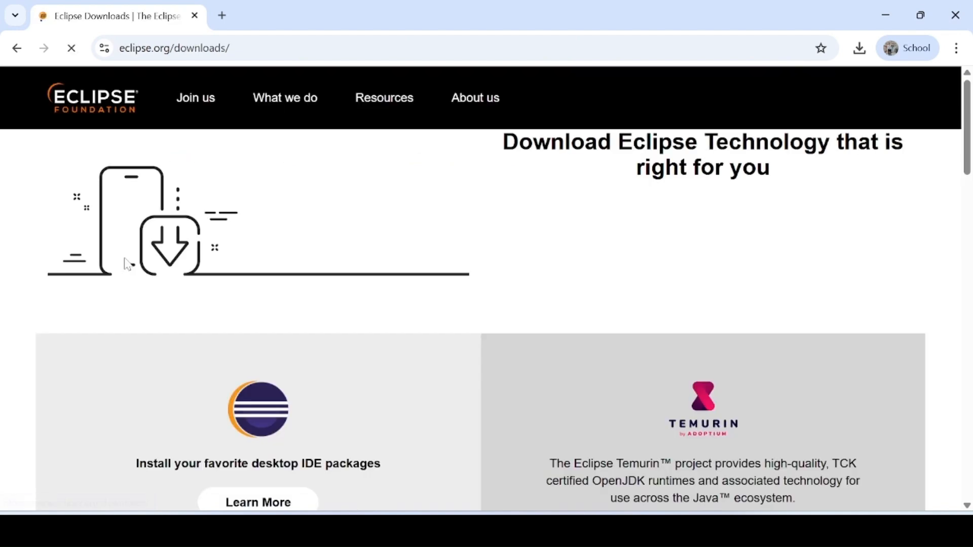
scroll(318, 279, down, 3)
scroll(318, 279, down, 2)
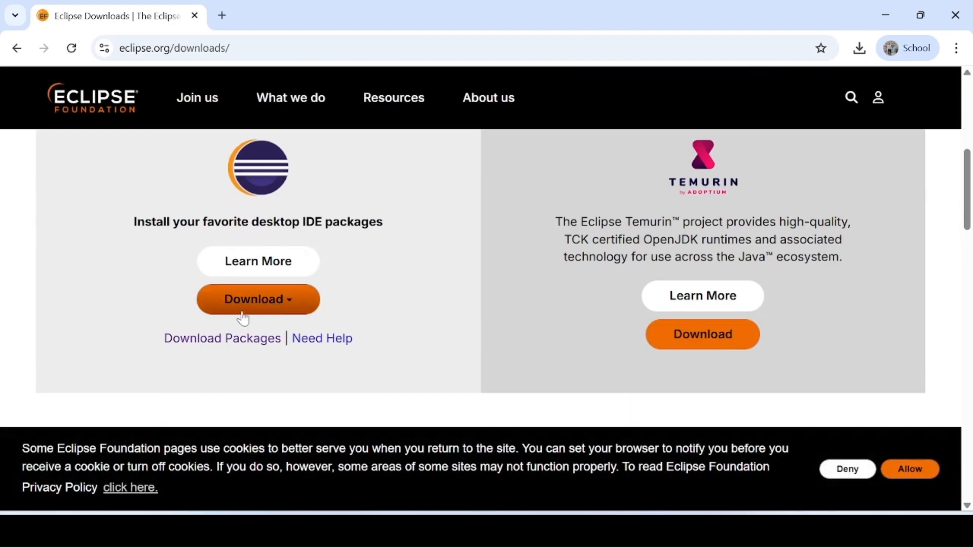
click(213, 339)
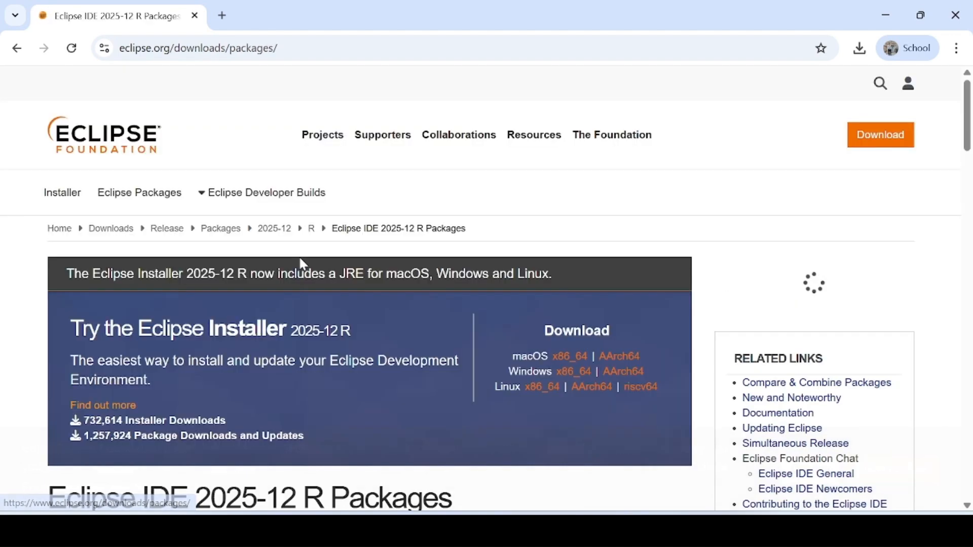
Step: Start downloading the Windows x86_64 package of Eclipse IDE for Java Developers, eclipse-java-2025-12-R-win32-x86_64.zip
scroll(309, 264, down, 4)
scroll(129, 227, down, 2)
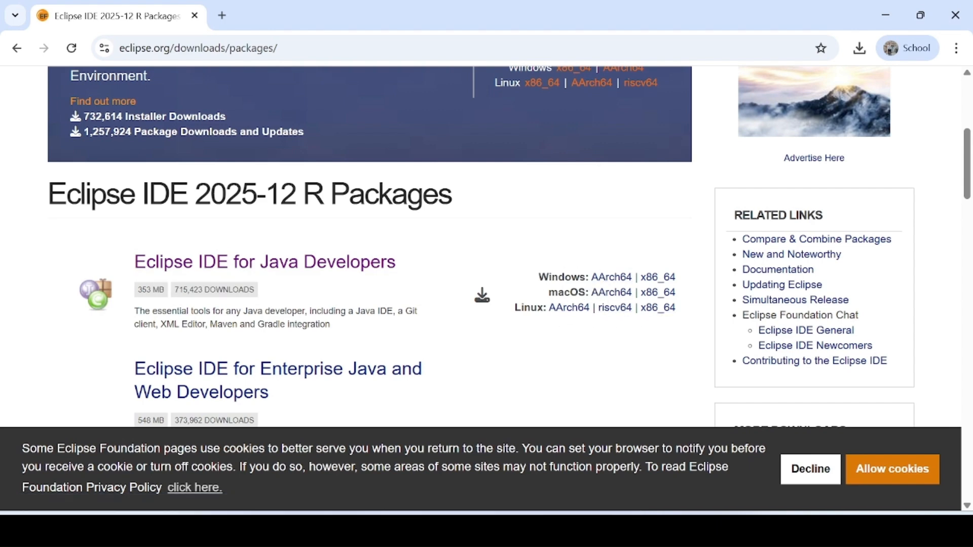
click(661, 281)
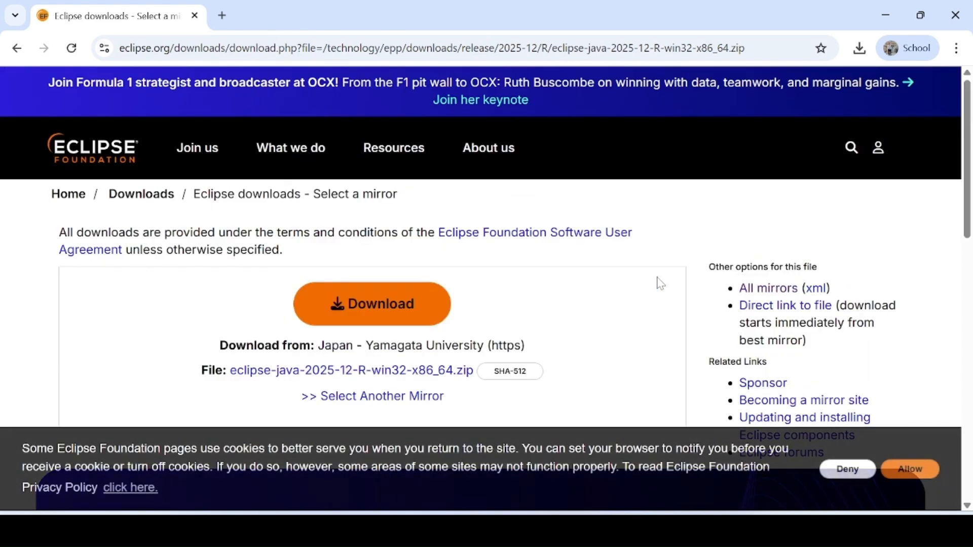
scroll(428, 256, down, 1)
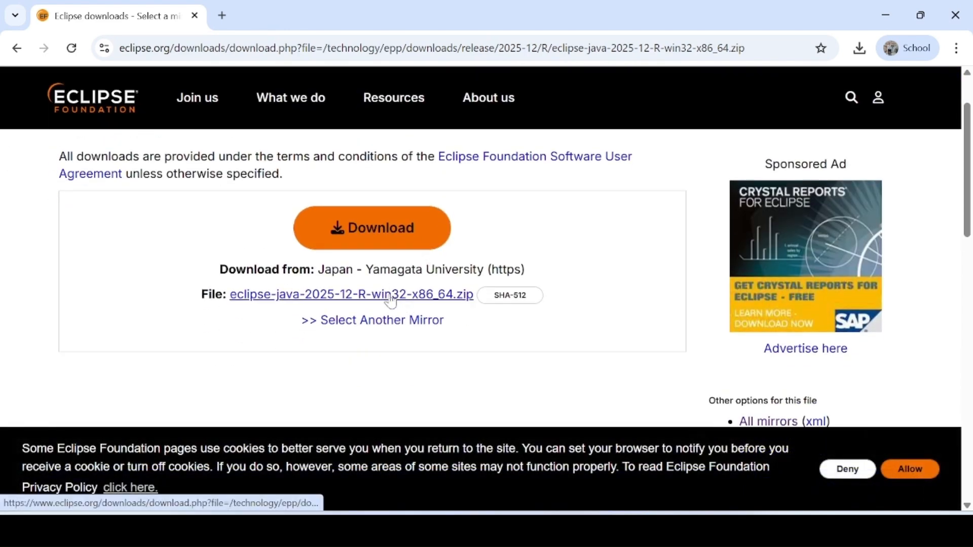
click(391, 299)
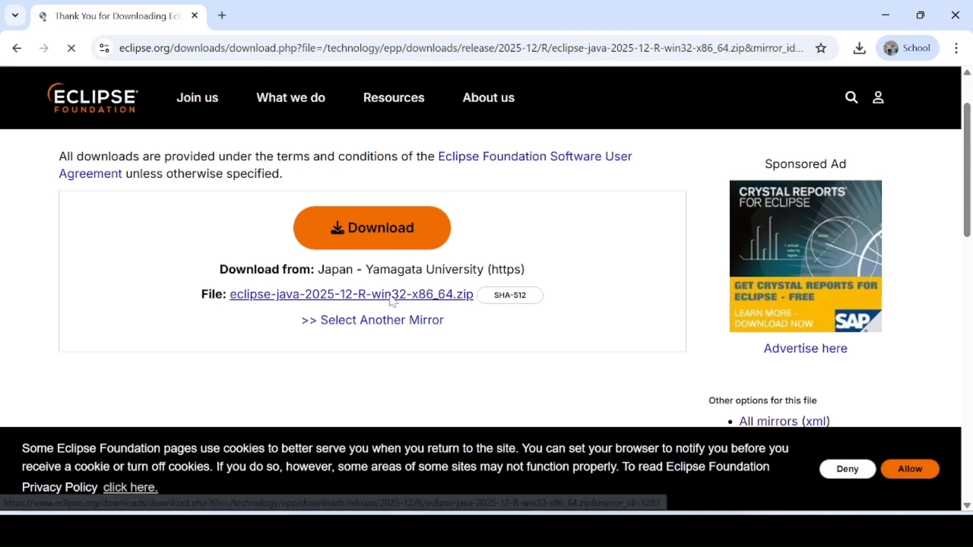
Step: Save the Eclipse zip file into the Application folder on drive D: under its suggested name
scroll(396, 300, down, 3)
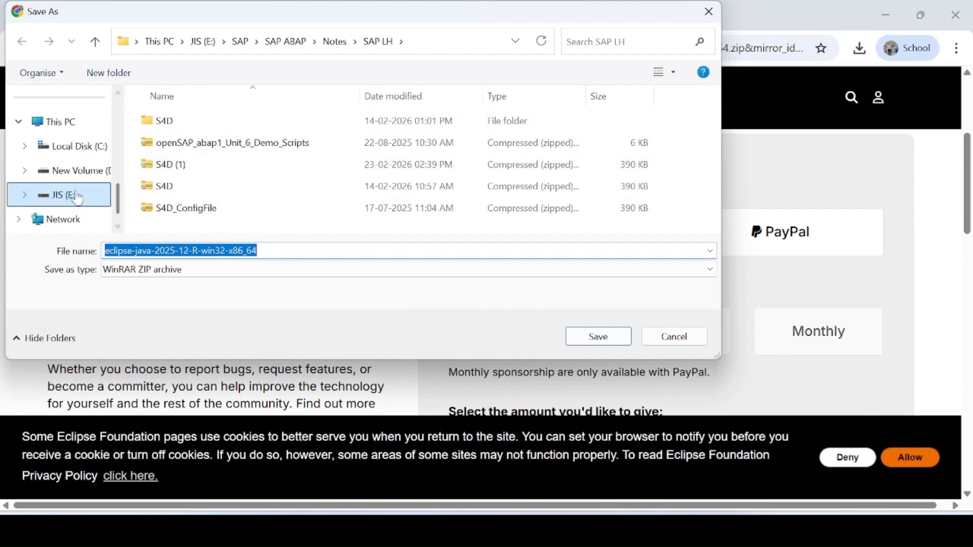
click(96, 174)
double_click(177, 131)
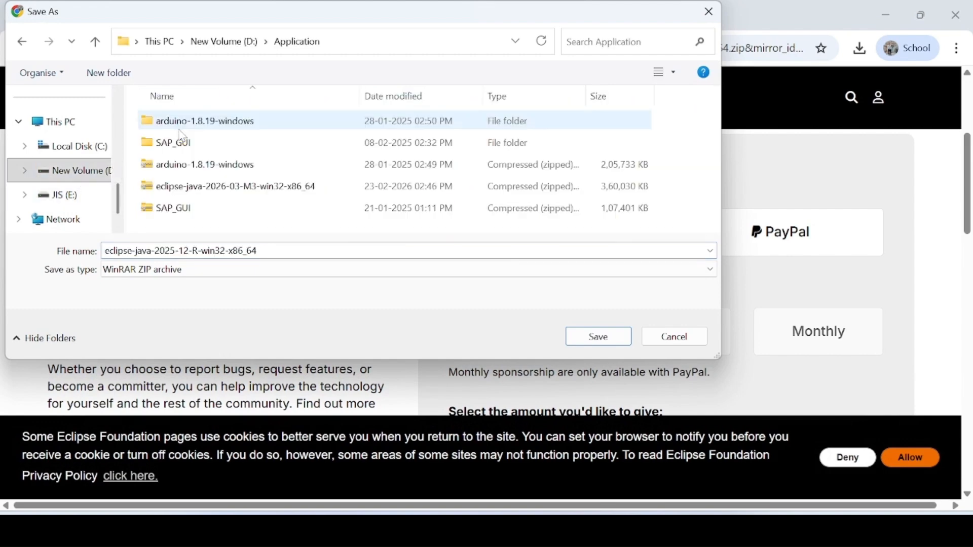
click(610, 339)
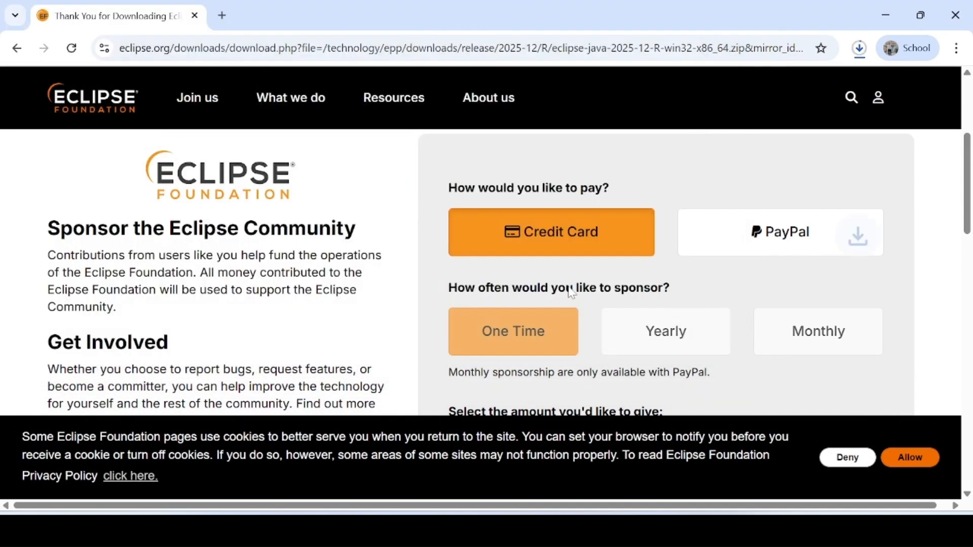
Step: Show the downloaded Eclipse zip in its folder and extract all its files to D:\Application\eclipse-java-2025-12-R-win32-x86_64
click(865, 53)
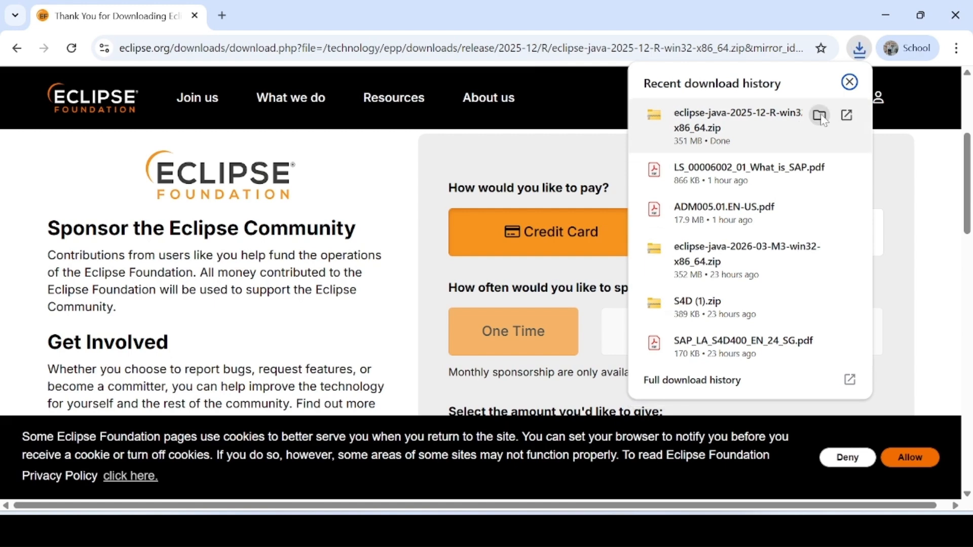
click(820, 116)
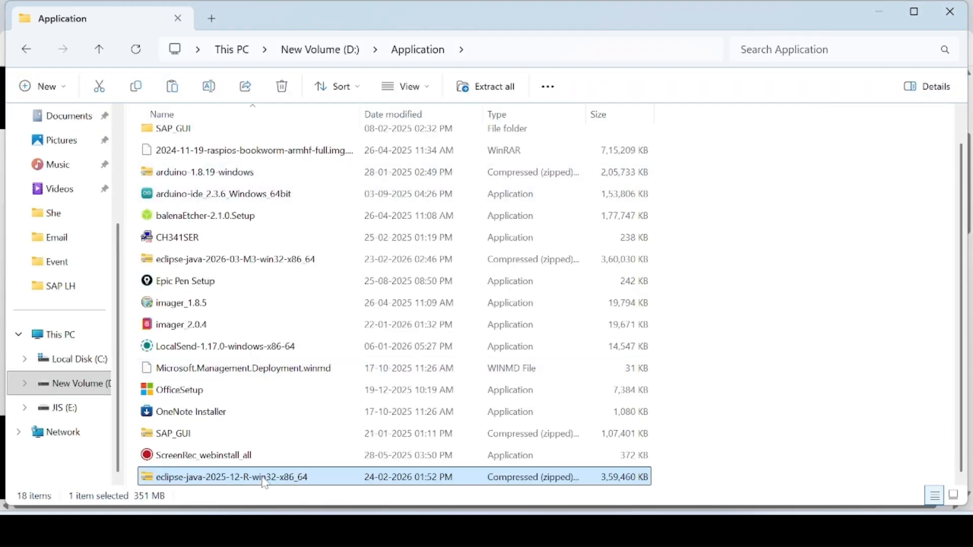
right_click(231, 481)
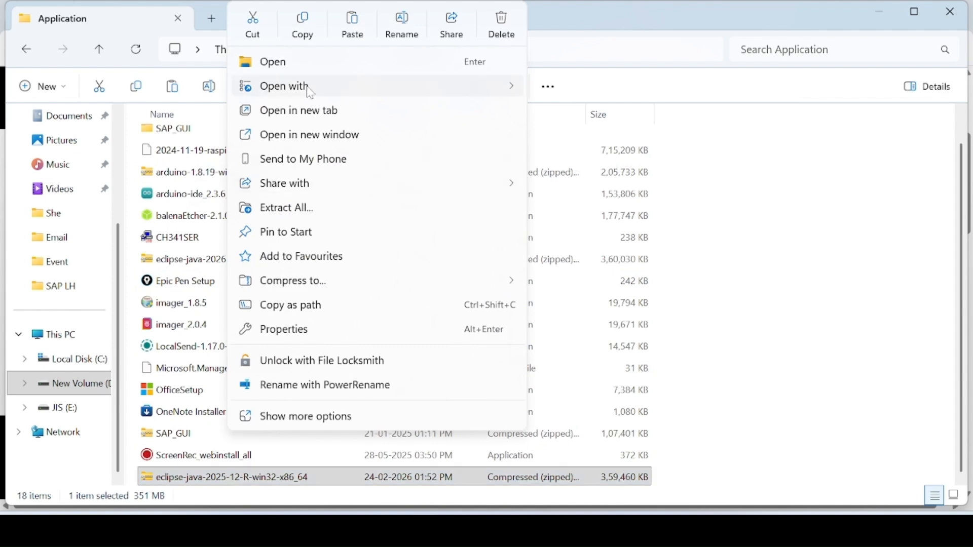
click(315, 219)
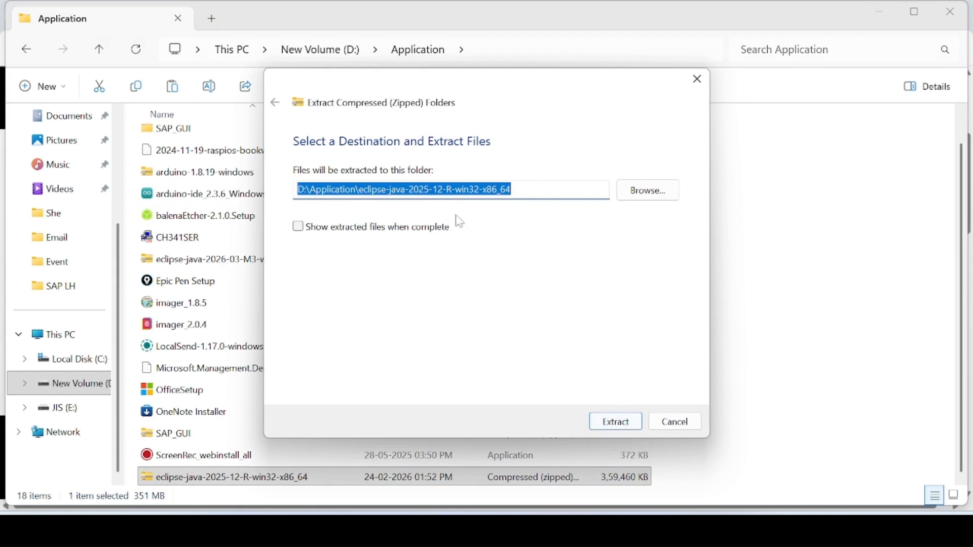
click(619, 424)
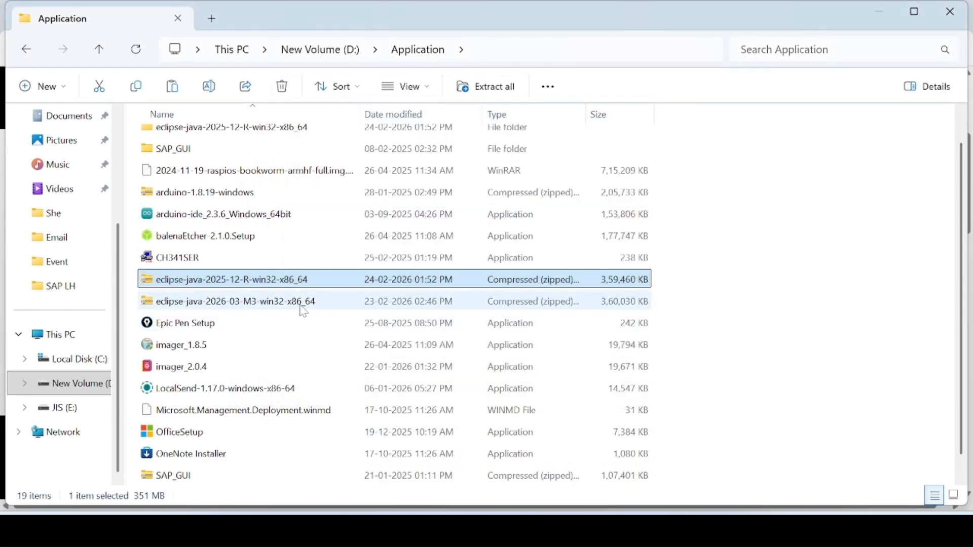
Step: Open the eclipse folder inside the extracted eclipse-java-2025-12-R-win32-x86_64 folder
scroll(263, 312, up, 1)
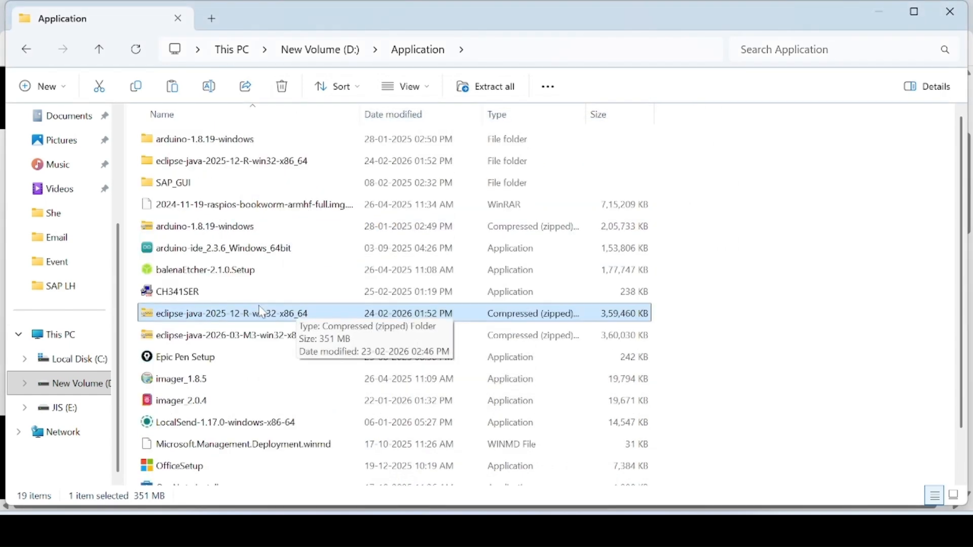
double_click(237, 164)
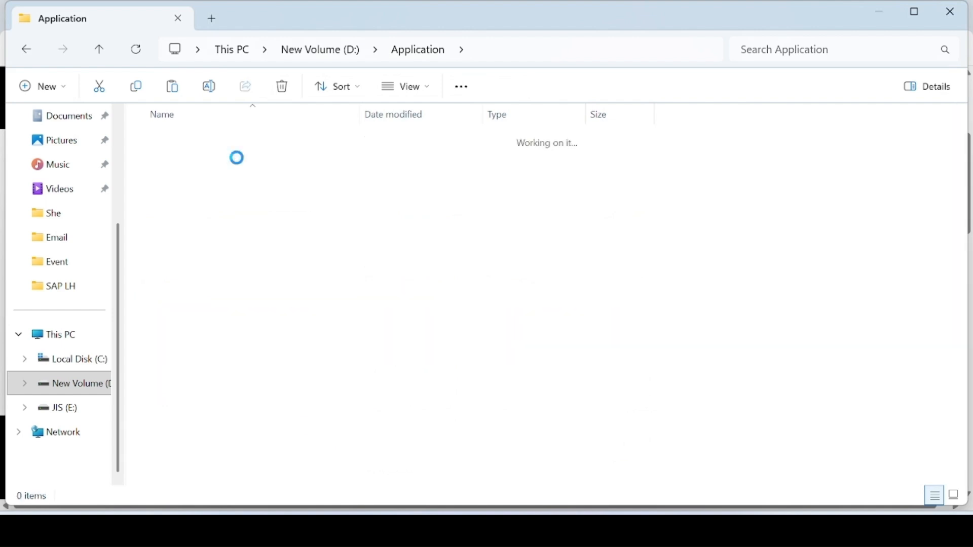
double_click(184, 151)
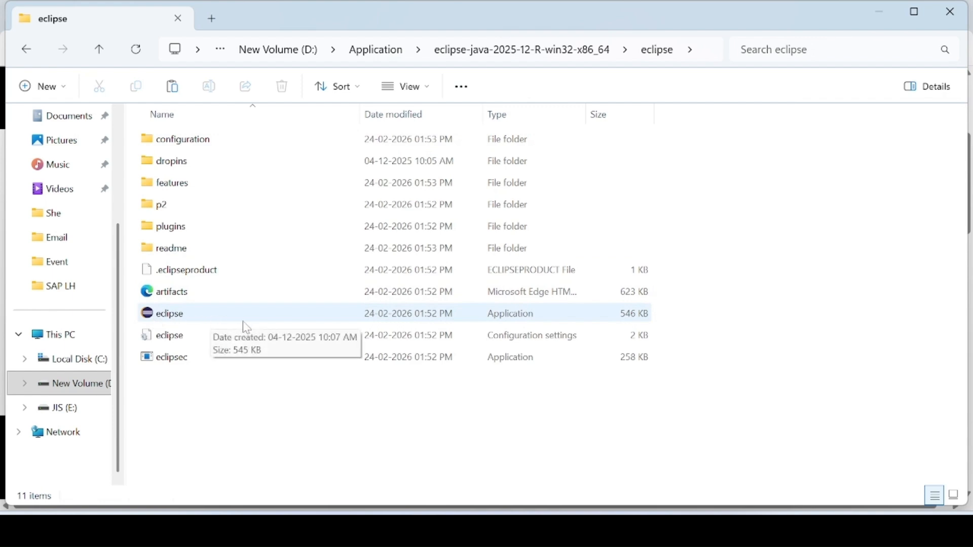
click(198, 320)
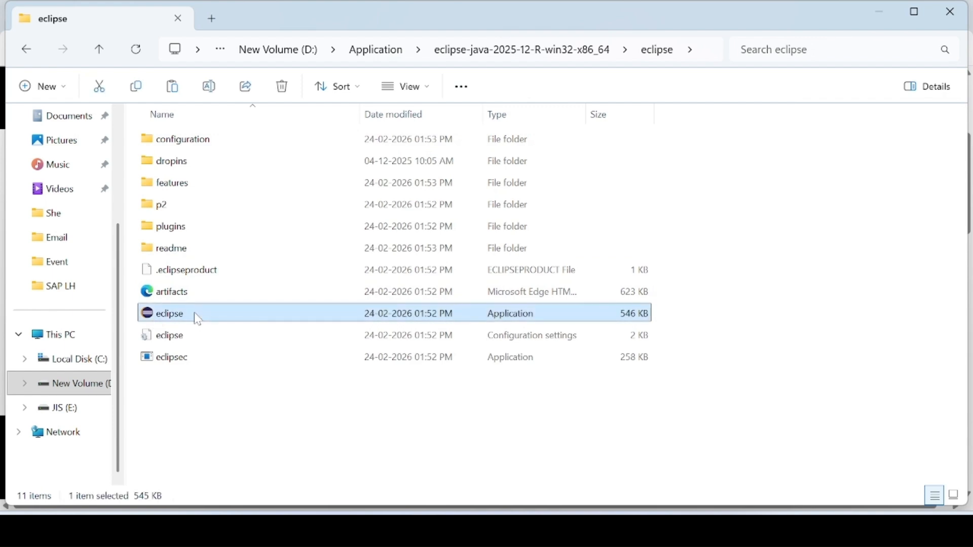
right_click(198, 320)
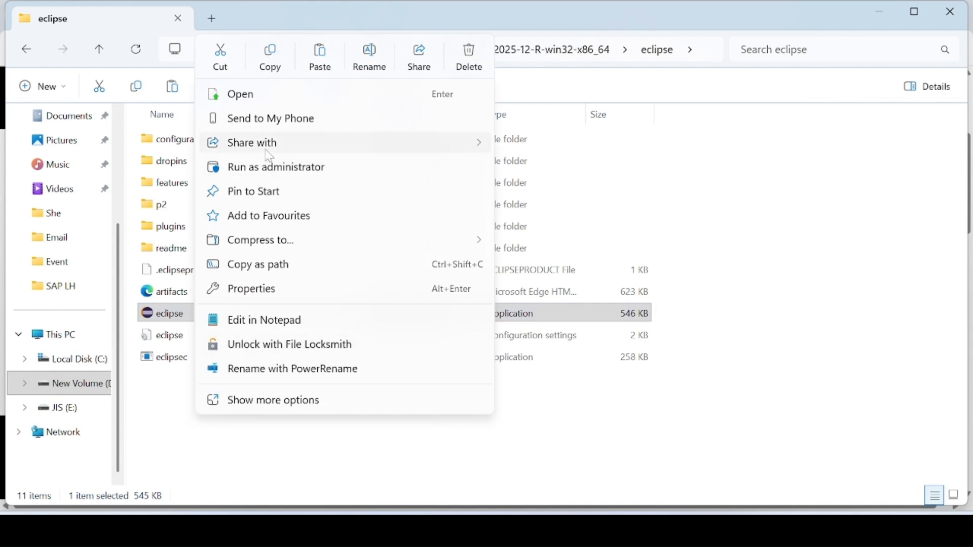
click(274, 294)
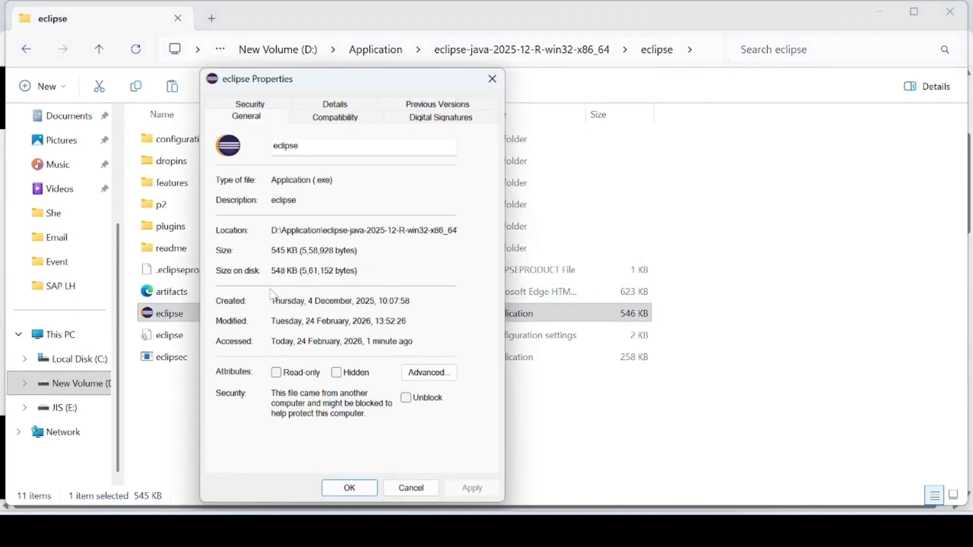
click(493, 78)
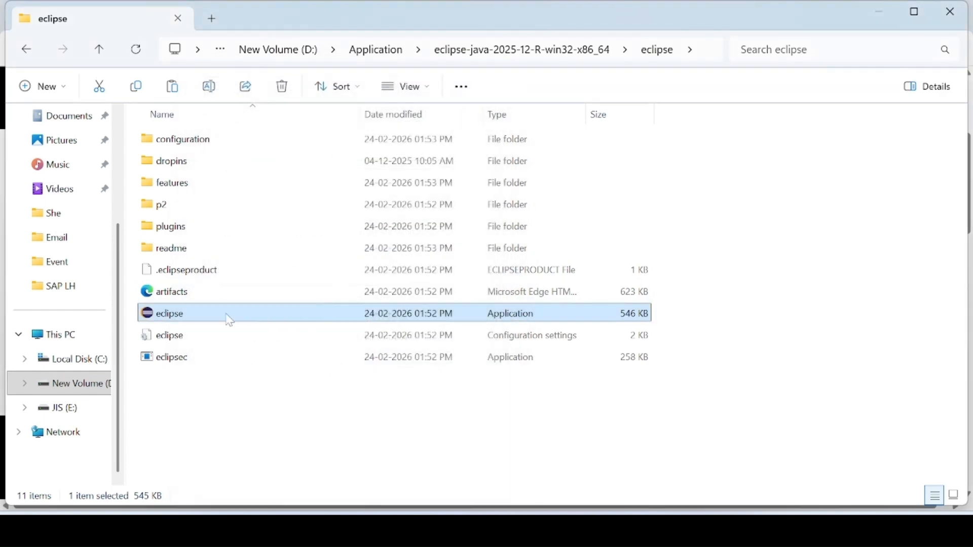
Step: Create a shortcut to the eclipse application in the same folder
right_click(228, 318)
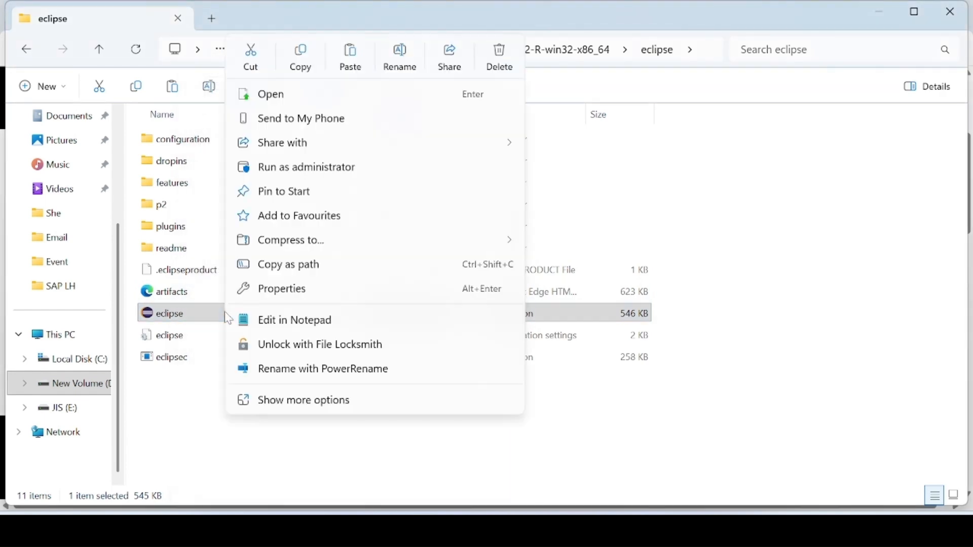
click(307, 411)
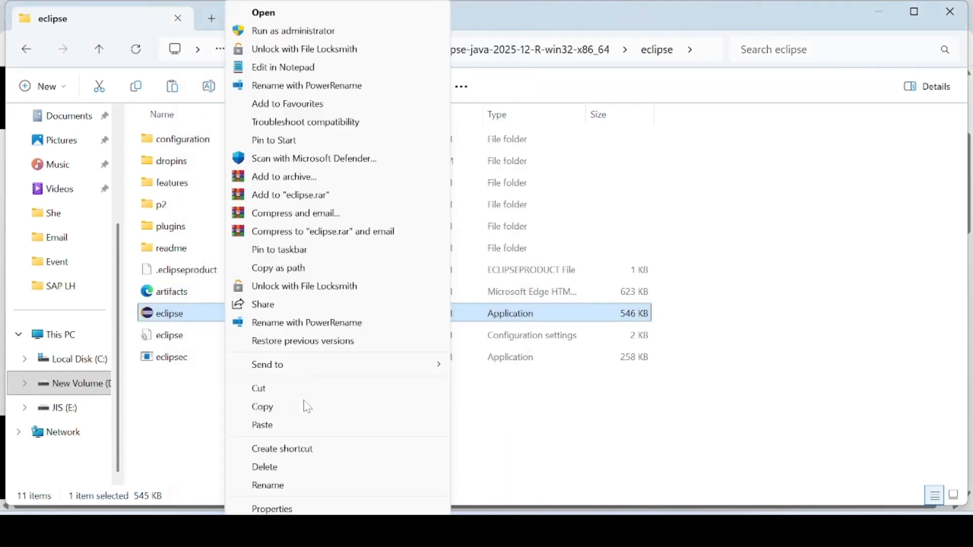
click(287, 453)
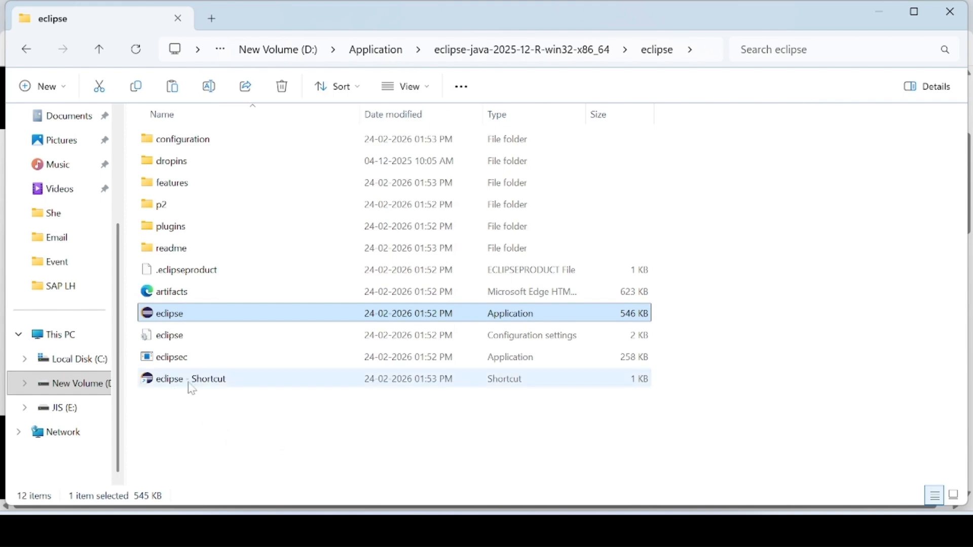
Step: Move the File Explorer window lower on the screen and minimize the browser window behind it
click(919, 14)
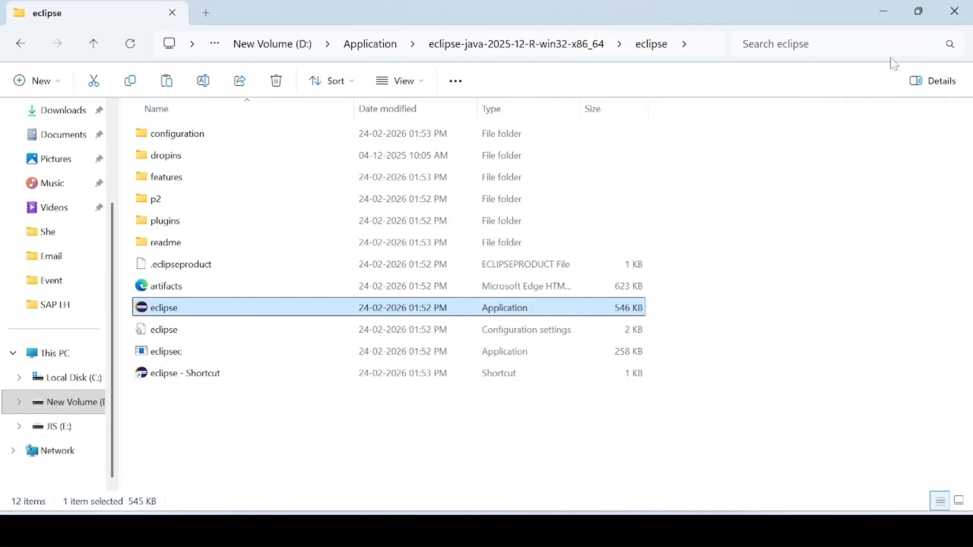
click(923, 9)
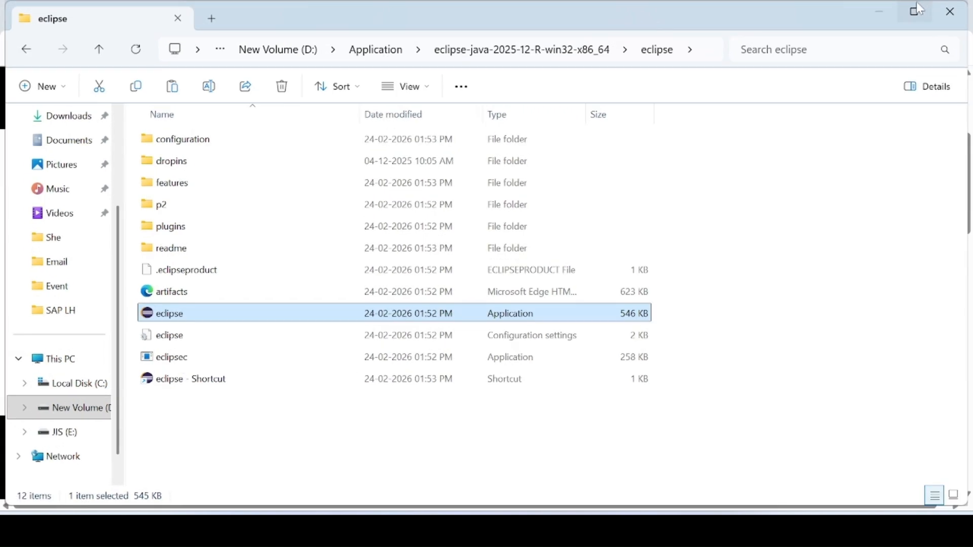
drag(839, 14, 796, 122)
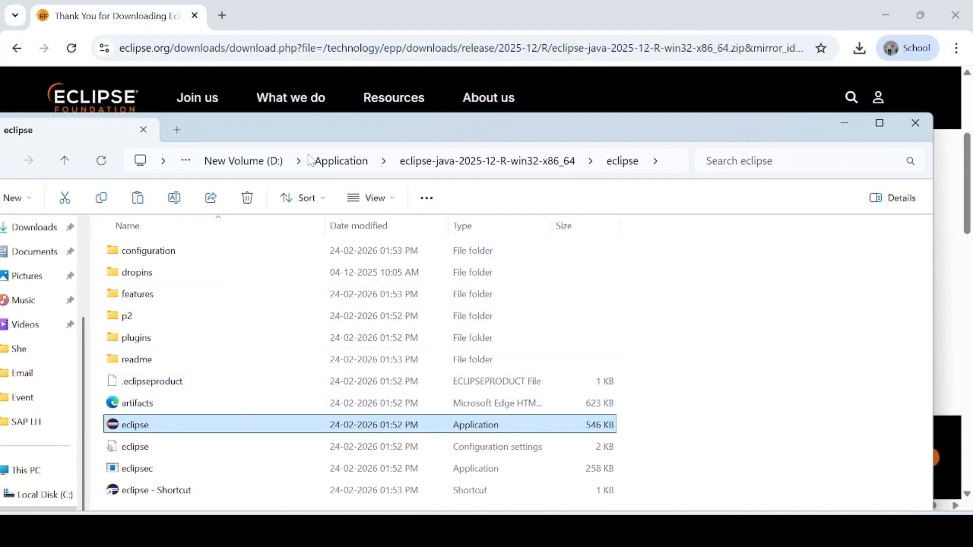
click(886, 15)
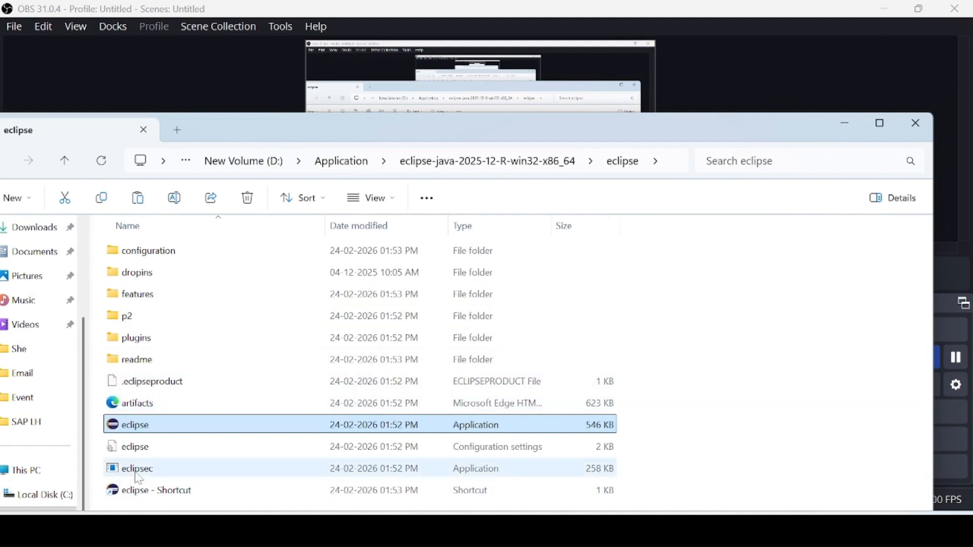
Step: Launch the eclipse application from the extracted folder, maximize the folder window and bring up the workspace selection dialog
click(174, 500)
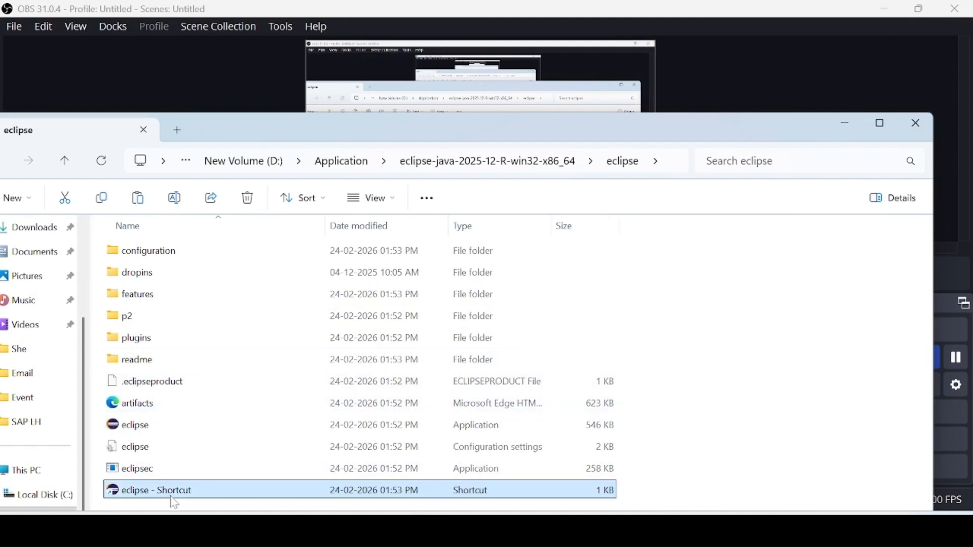
double_click(161, 435)
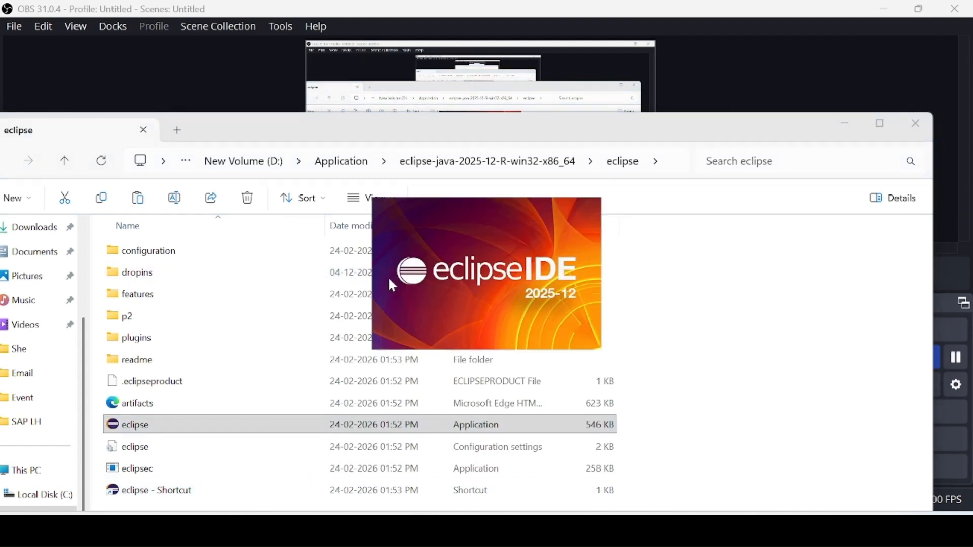
click(883, 125)
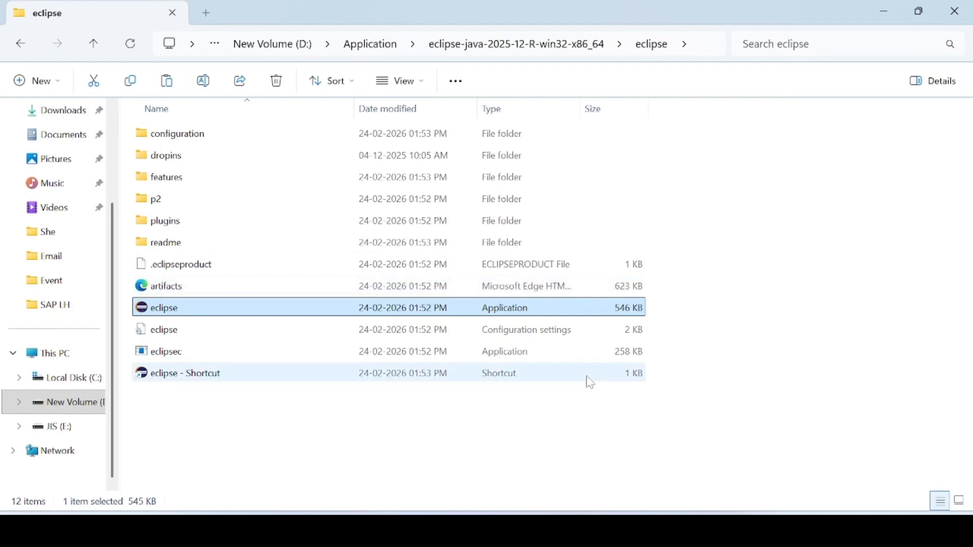
click(658, 529)
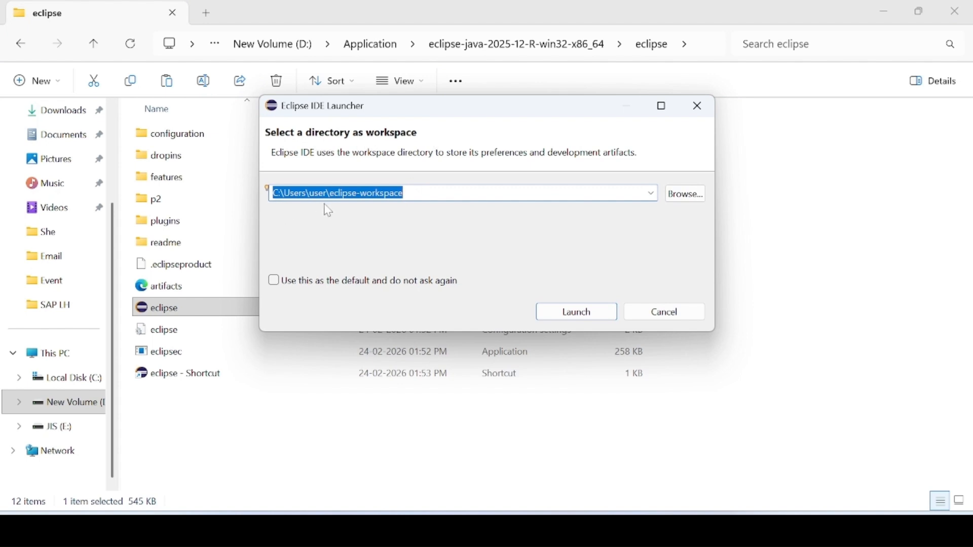
Step: Launch Eclipse with the default eclipse-workspace despite the version warning and exclude Eclipse IDE from Microsoft Defender scanning
click(576, 313)
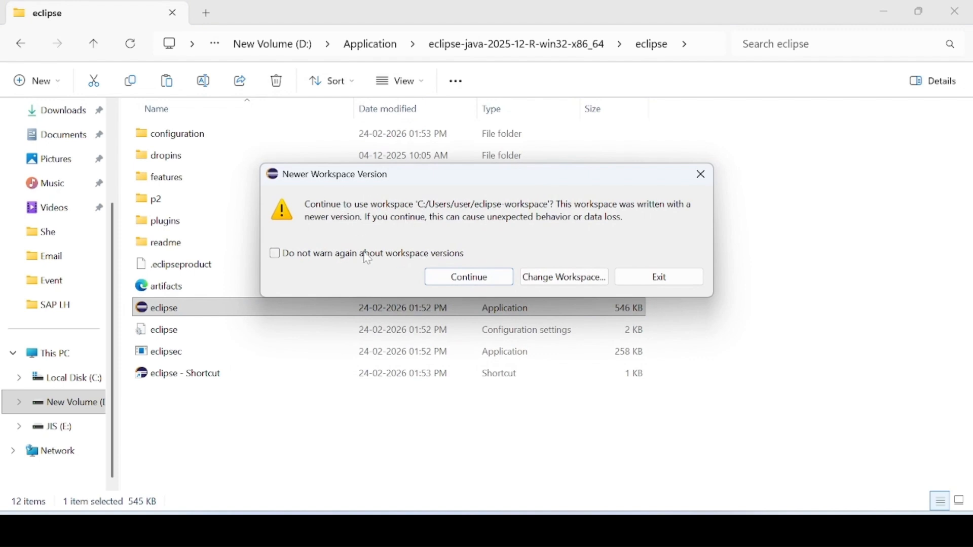
click(464, 279)
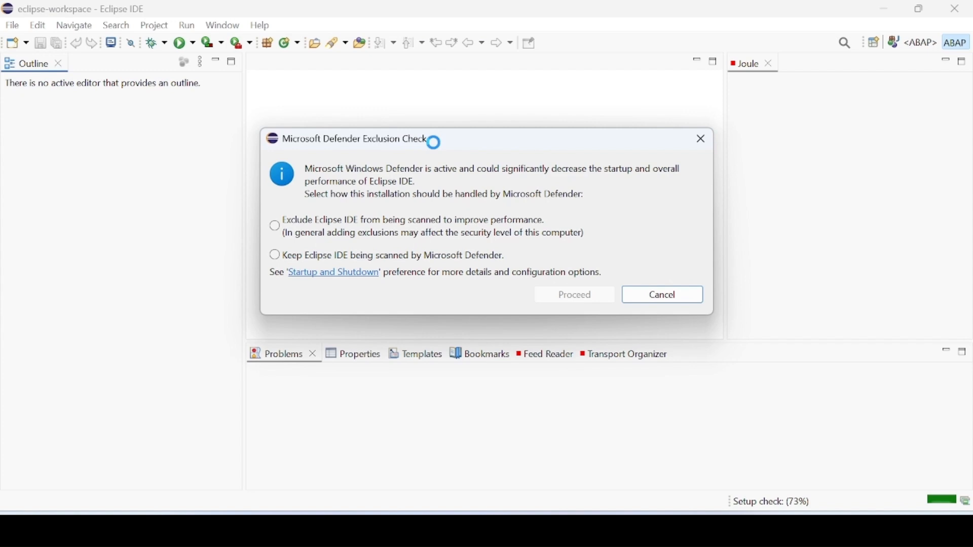
click(274, 226)
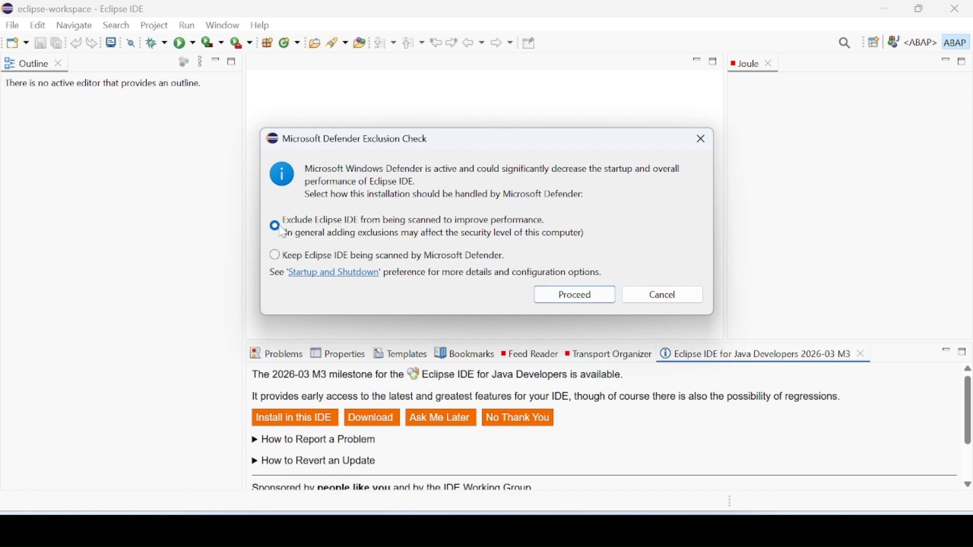
click(578, 299)
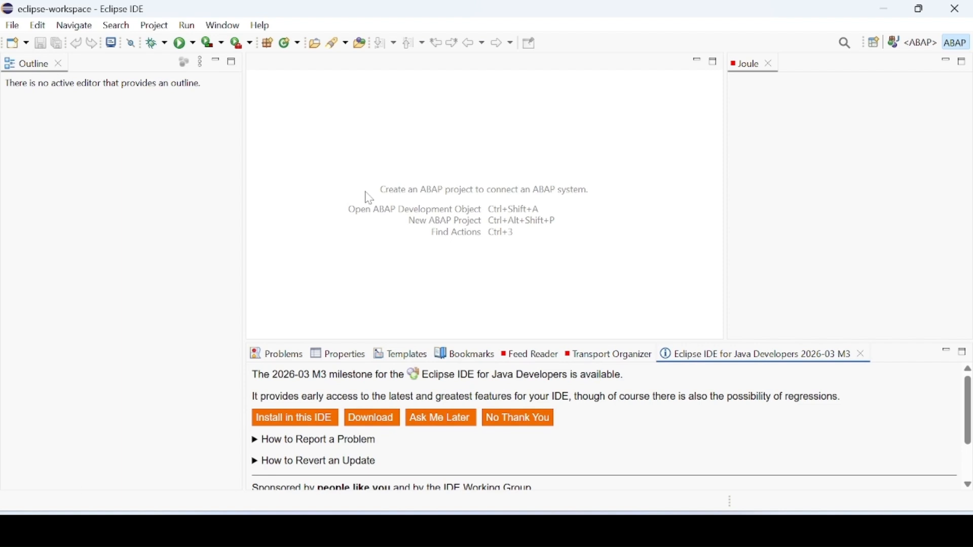
click(263, 28)
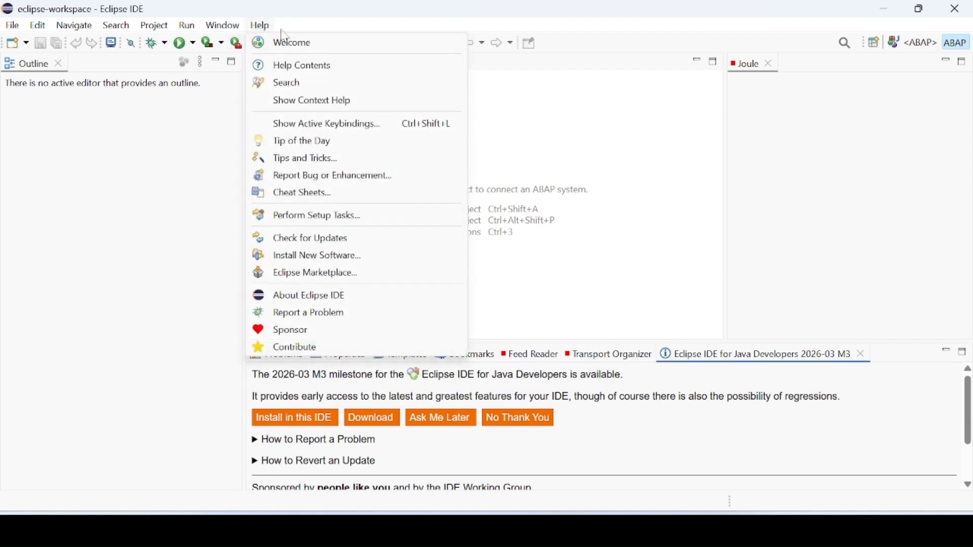
click(290, 45)
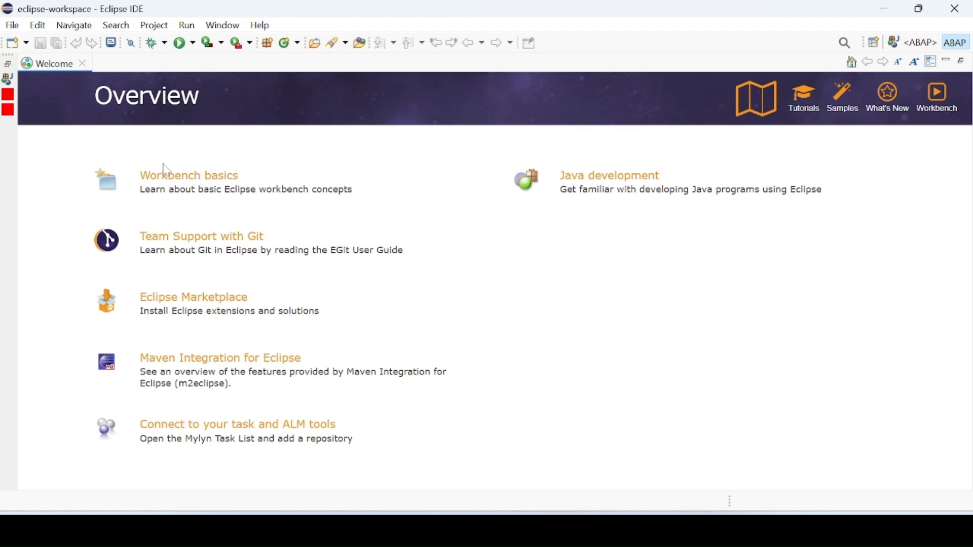
click(262, 26)
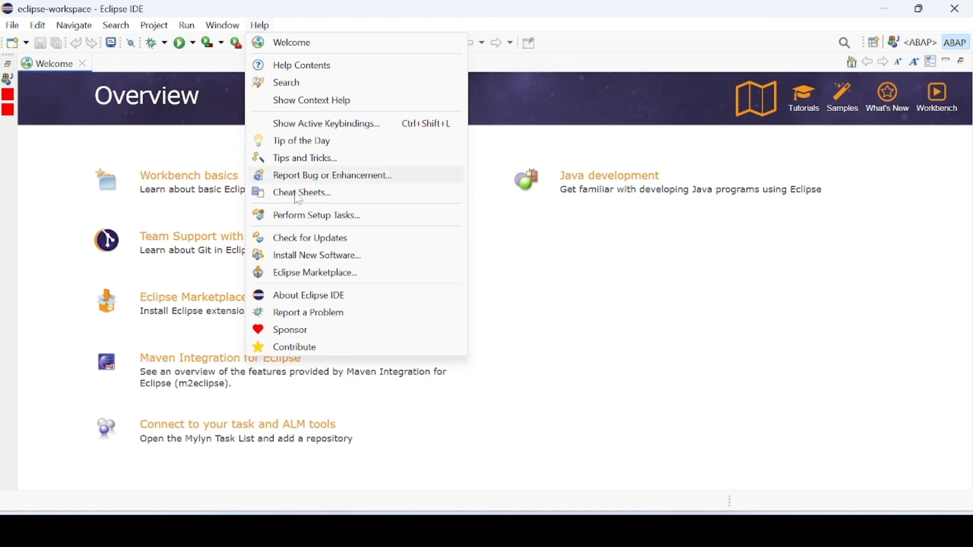
click(307, 256)
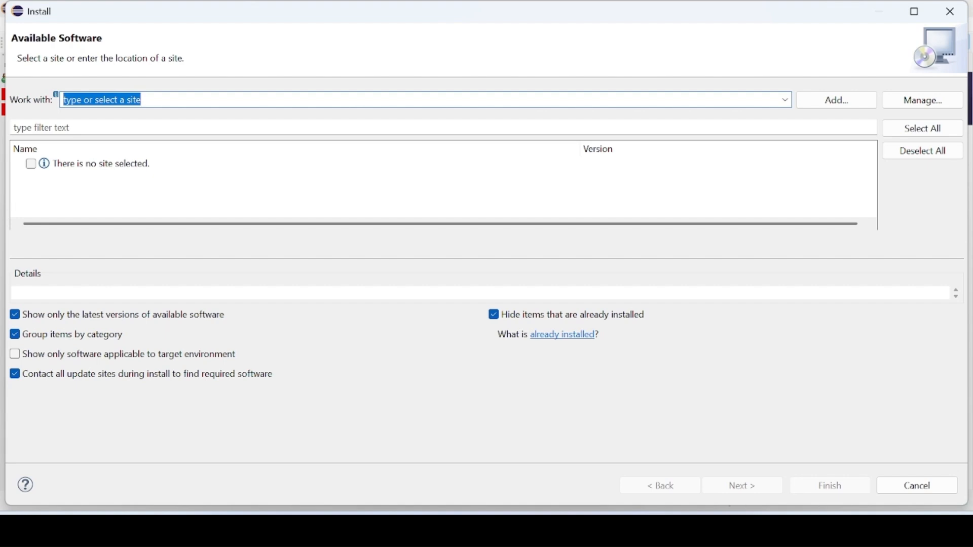
text(https://tools.hana.ondemand.com/latest)
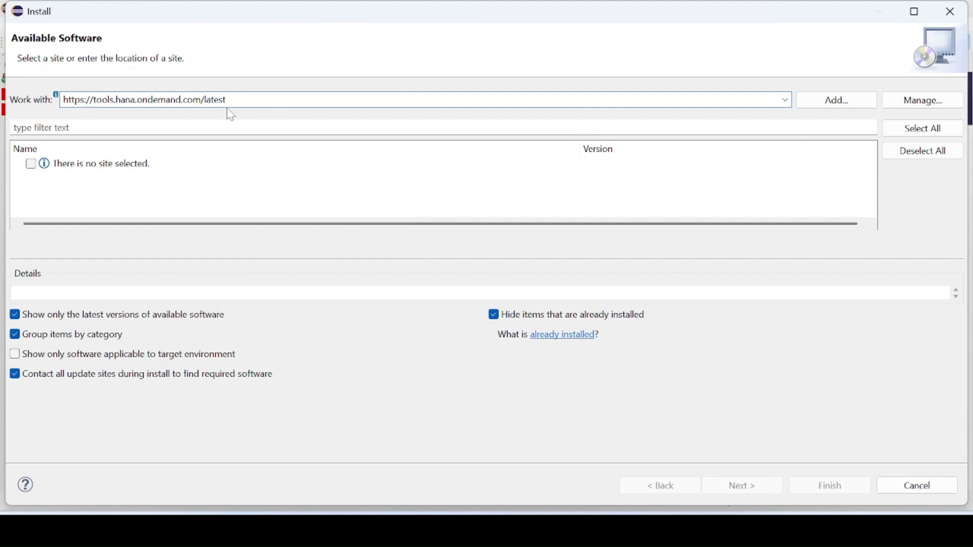
key(Return)
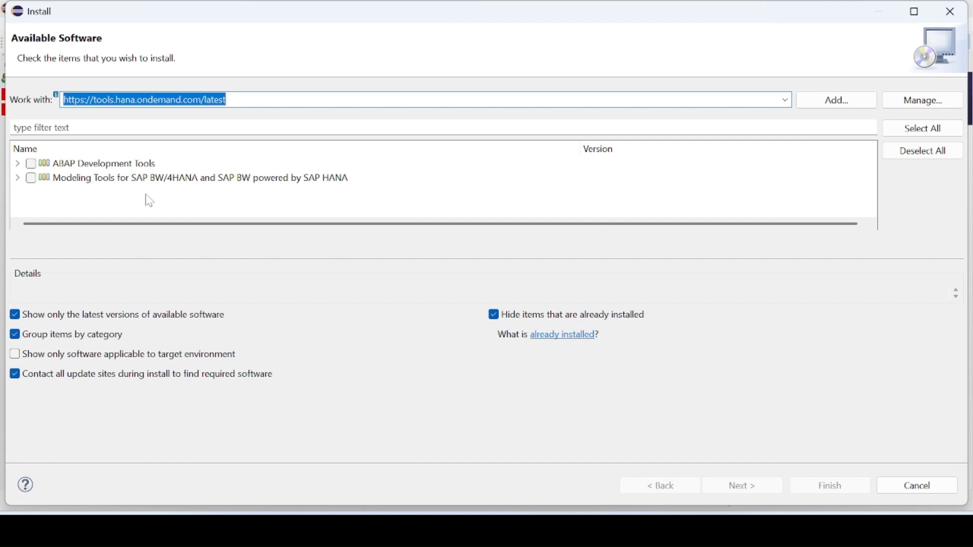
Step: Select the entire ABAP Development Tools category, review its component list and proceed to the license review
click(30, 165)
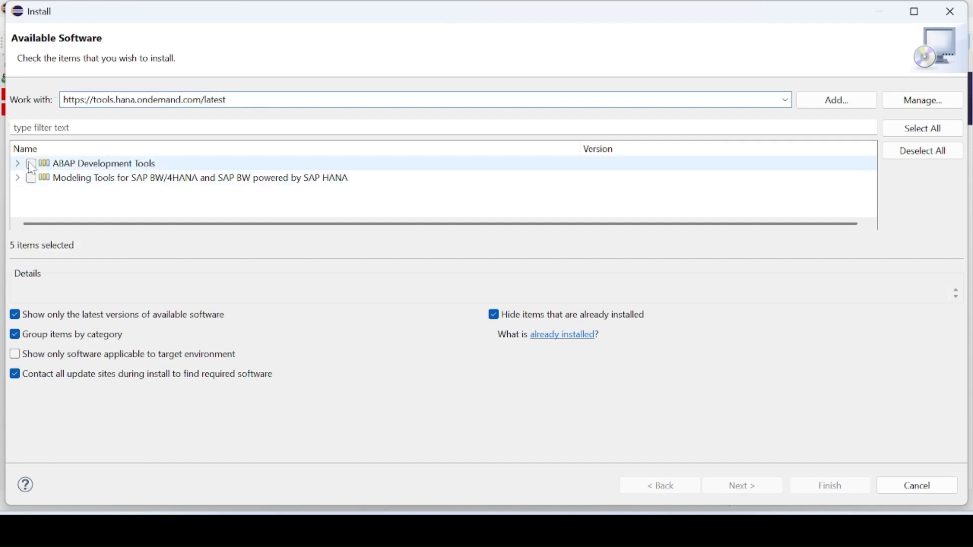
click(18, 164)
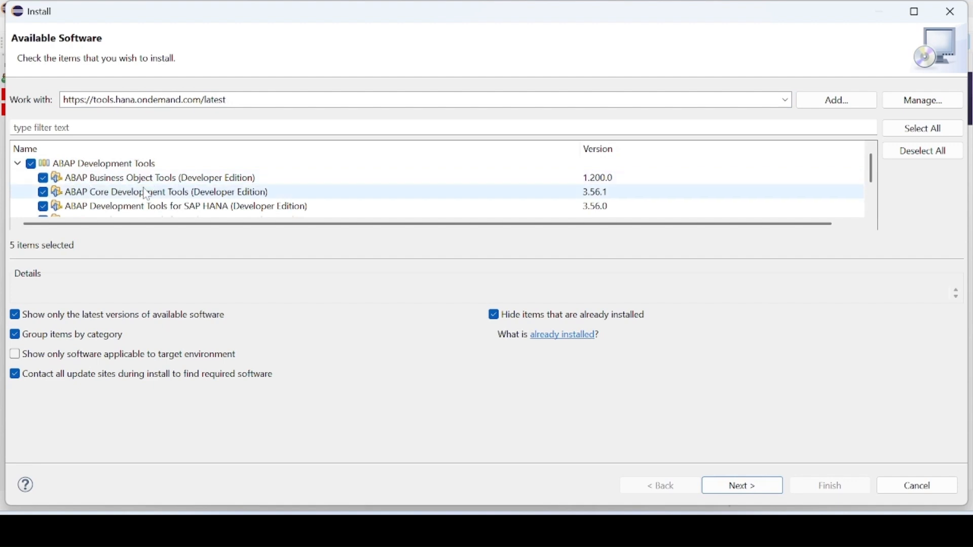
scroll(91, 201, down, 2)
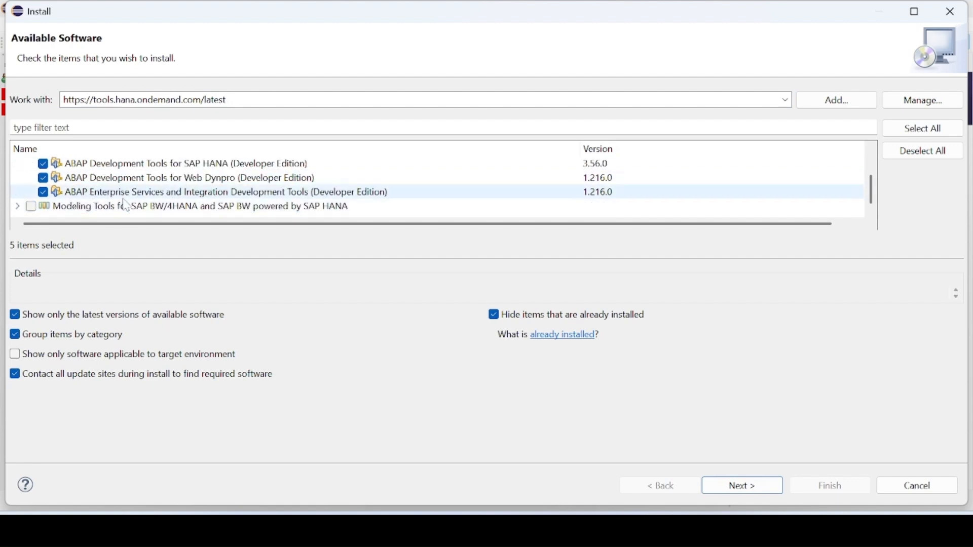
scroll(193, 185, up, 2)
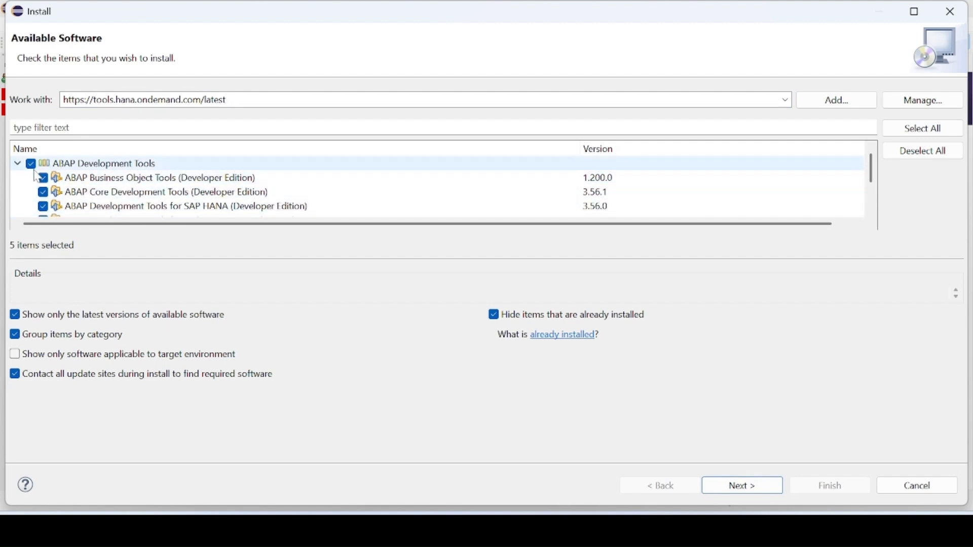
scroll(236, 197, down, 2)
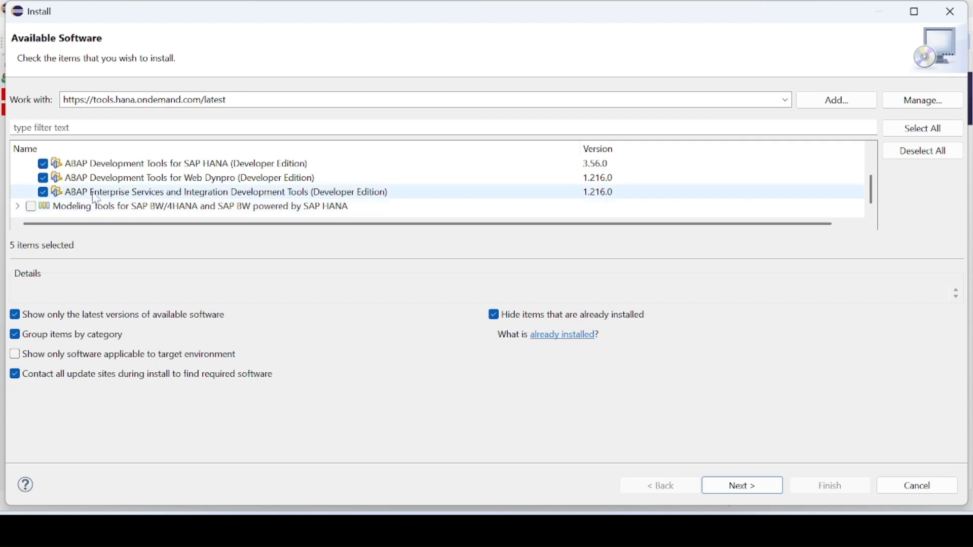
scroll(94, 188, up, 1)
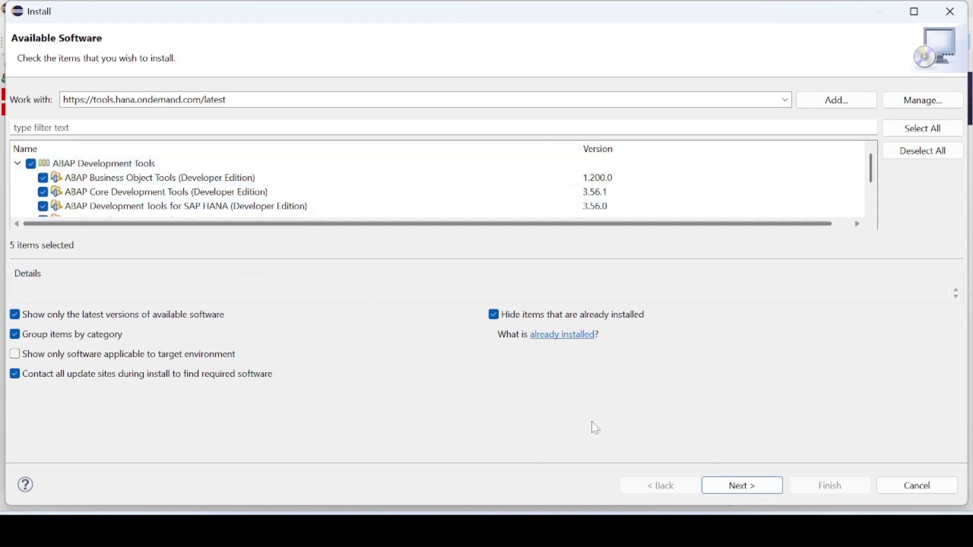
click(743, 488)
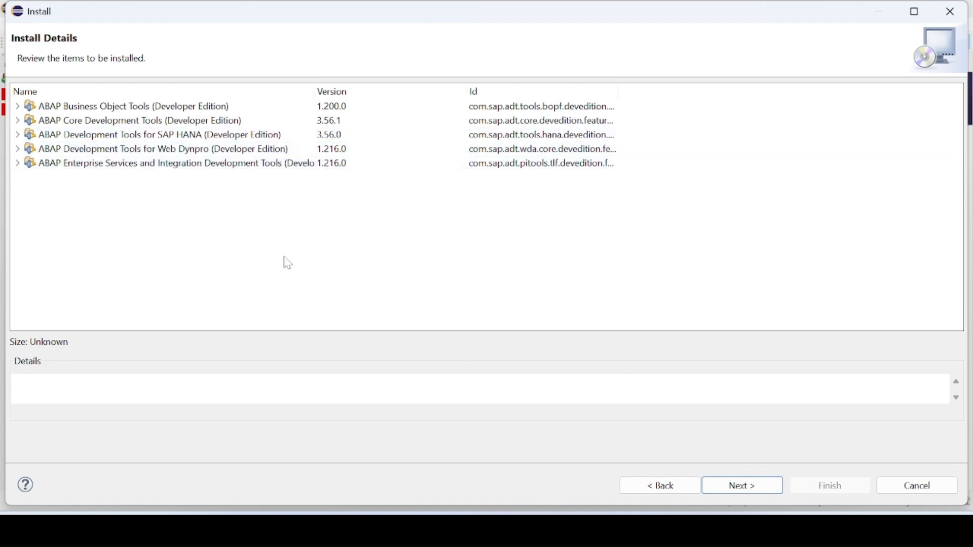
click(747, 487)
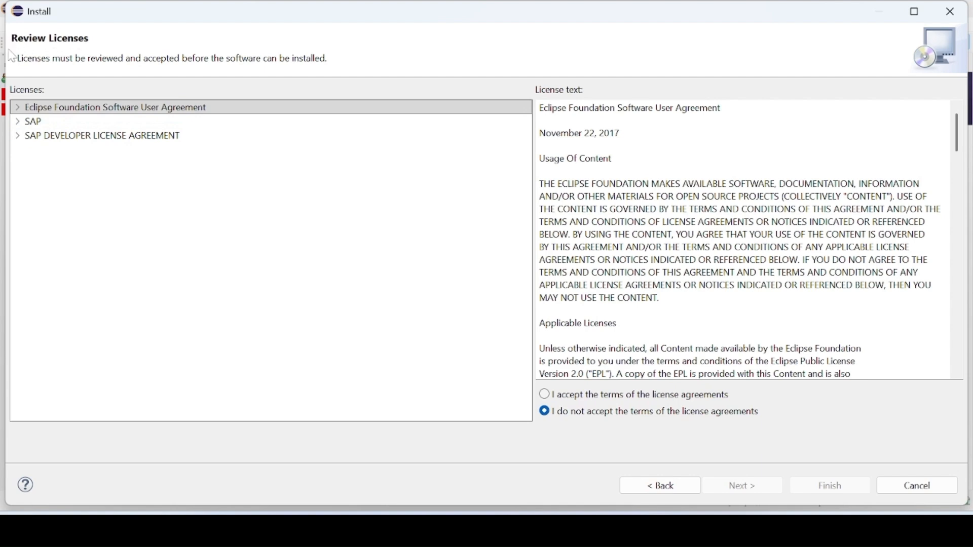
Step: Accept the license terms, look through the Eclipse Foundation and SAP license entries, and start the installation
click(554, 398)
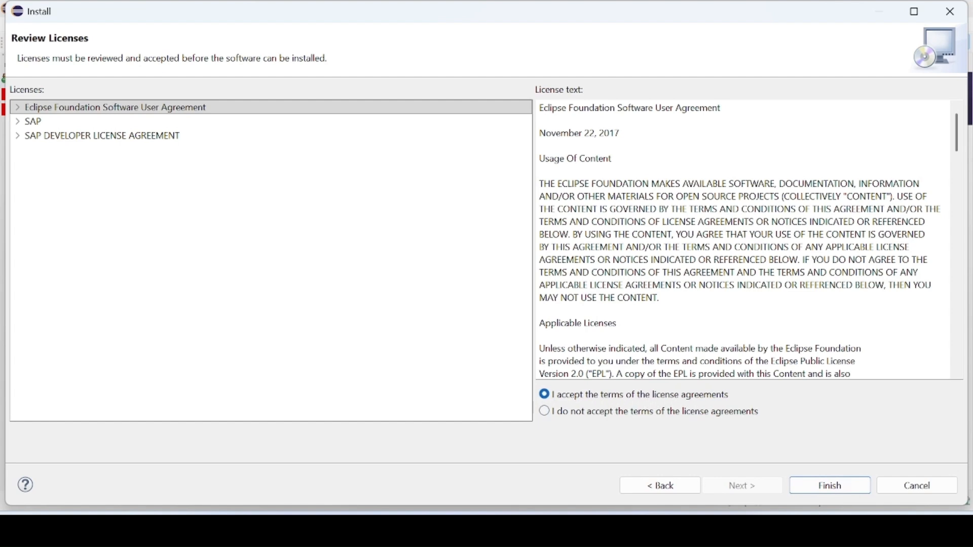
click(18, 122)
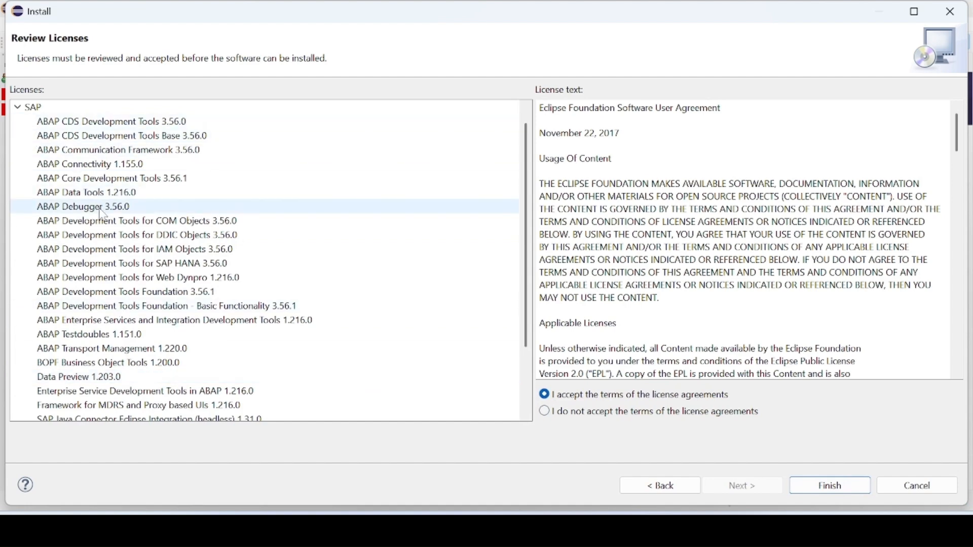
scroll(173, 216, down, 2)
scroll(173, 350, up, 3)
scroll(173, 350, down, 3)
scroll(48, 225, up, 1)
key(Home)
key(Right)
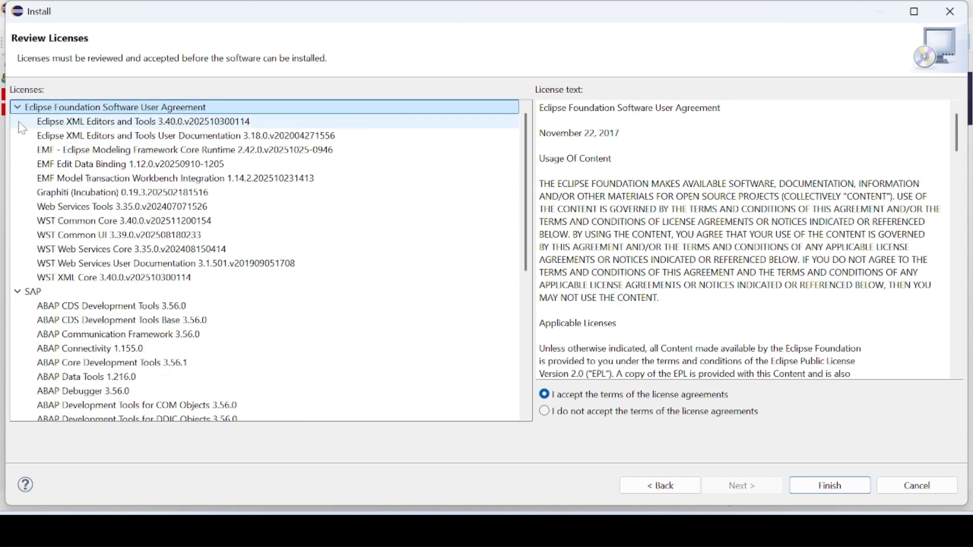
click(18, 293)
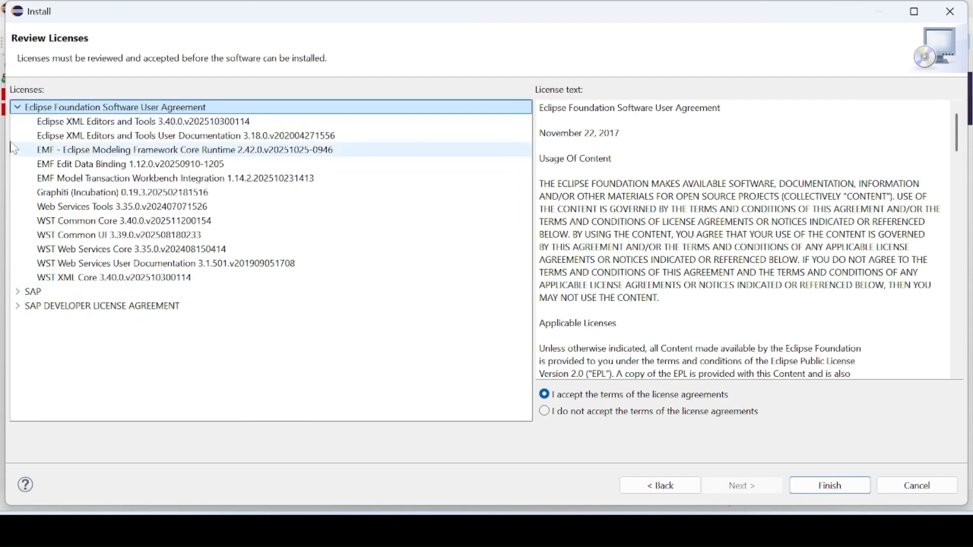
click(17, 109)
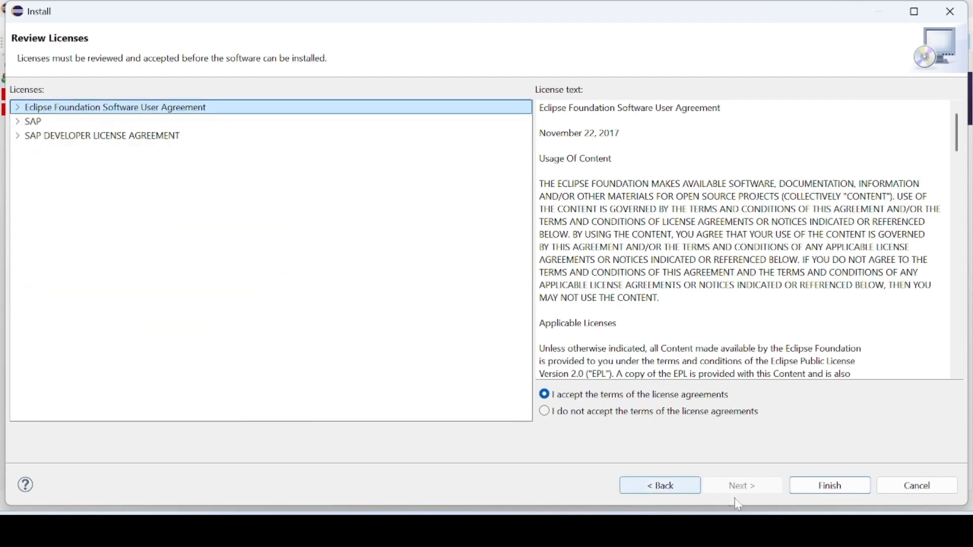
click(832, 487)
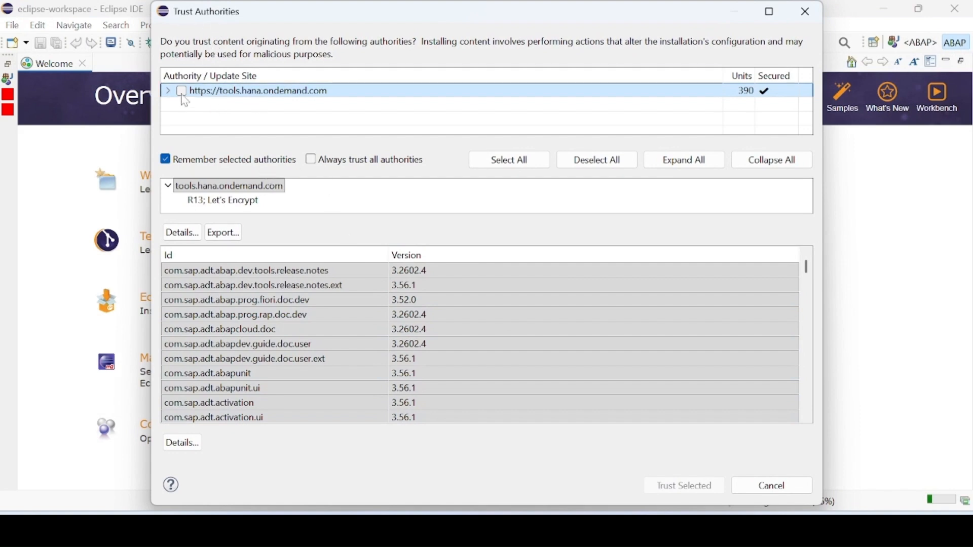
Step: Trust all content from the tools.hana.ondemand.com authority and restart Eclipse IDE to apply the update
click(522, 165)
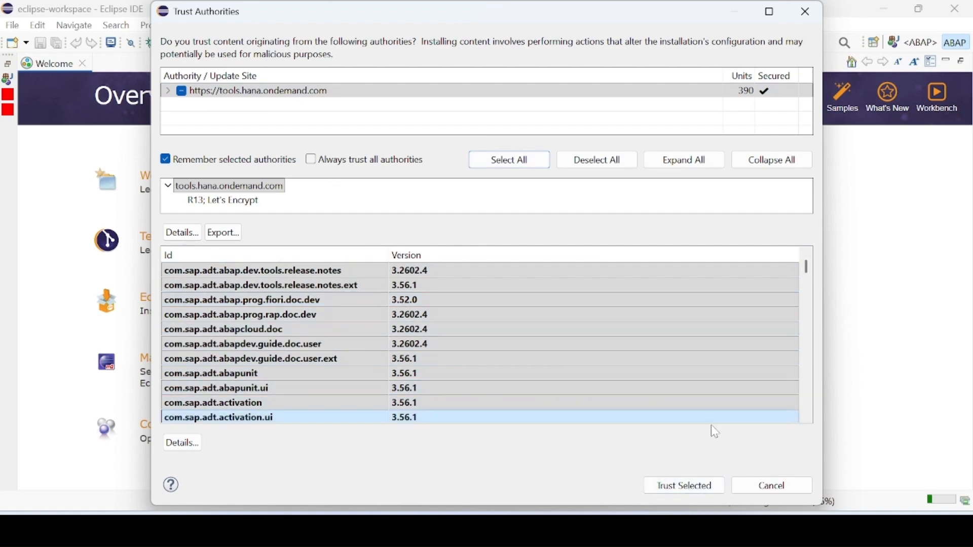
click(686, 489)
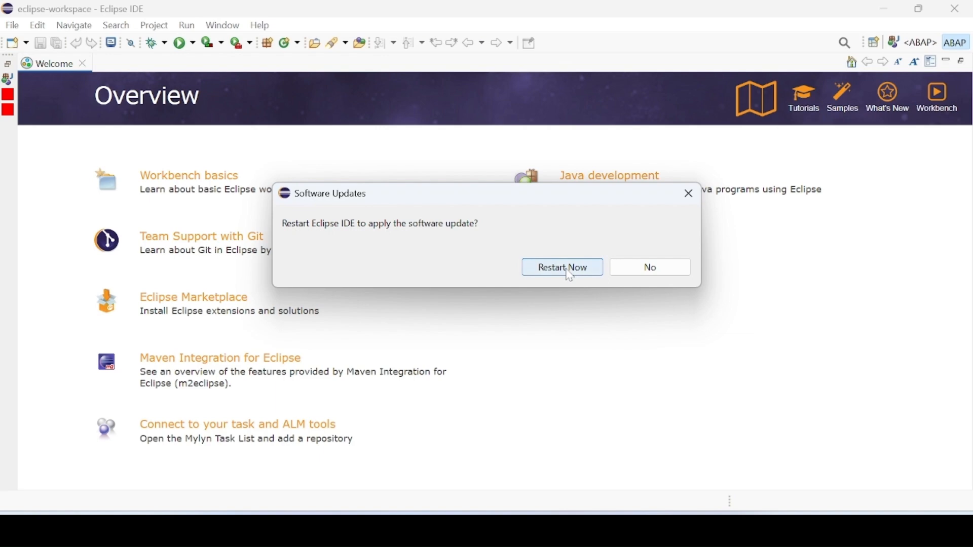
click(568, 268)
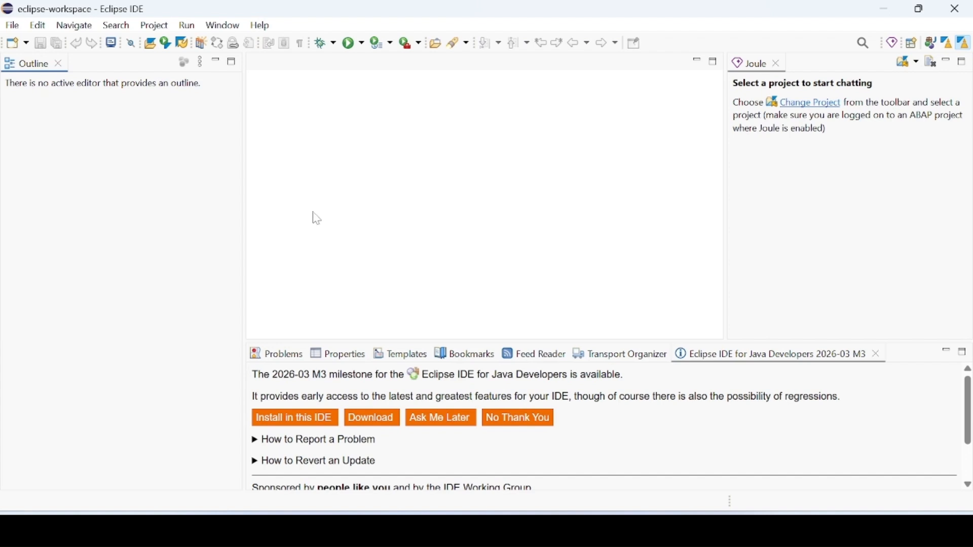
Step: Open the ABAP perspective from the list of other perspectives
click(223, 25)
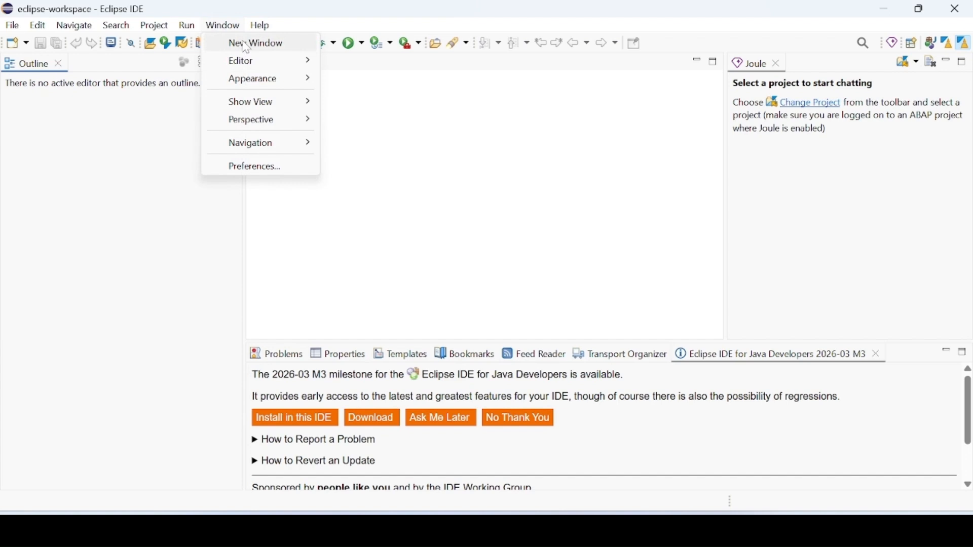
mouse_move(269, 125)
mouse_move(393, 126)
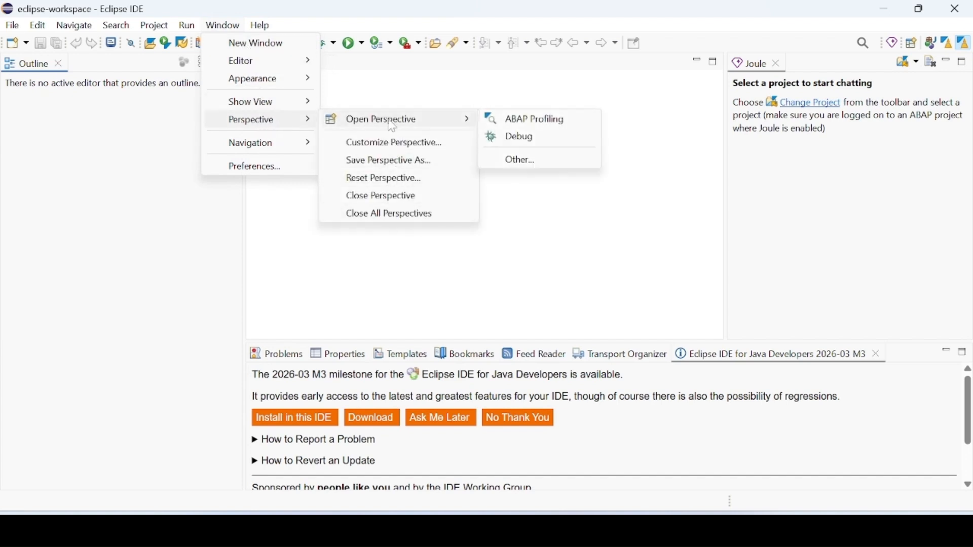
click(528, 166)
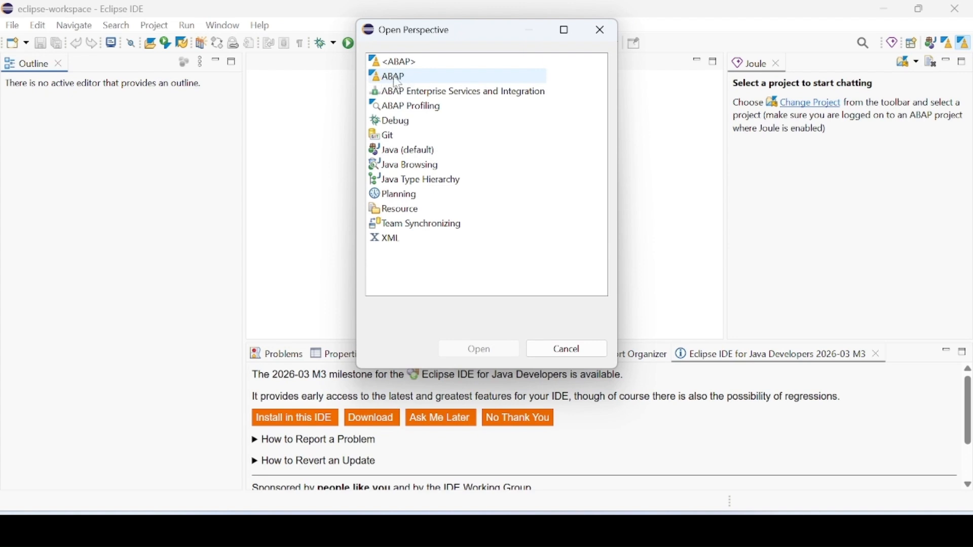
click(398, 81)
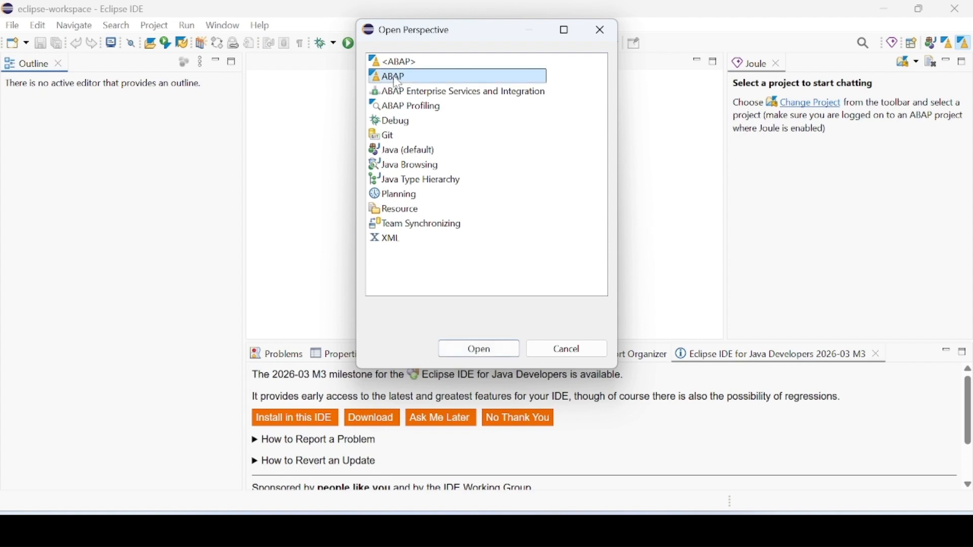
click(479, 350)
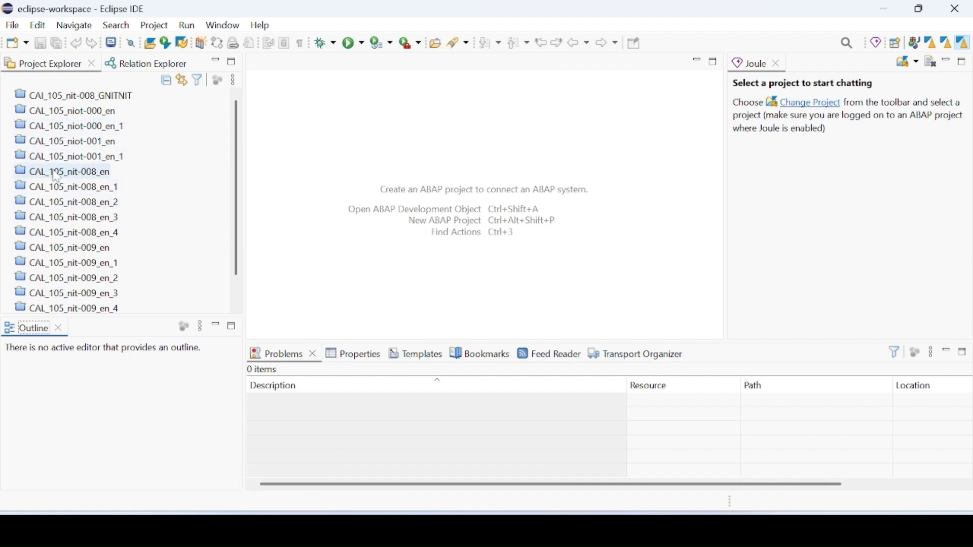
Step: Open the Welcome overview and examine its ABAP Development section, closing the help window opened from it
click(262, 27)
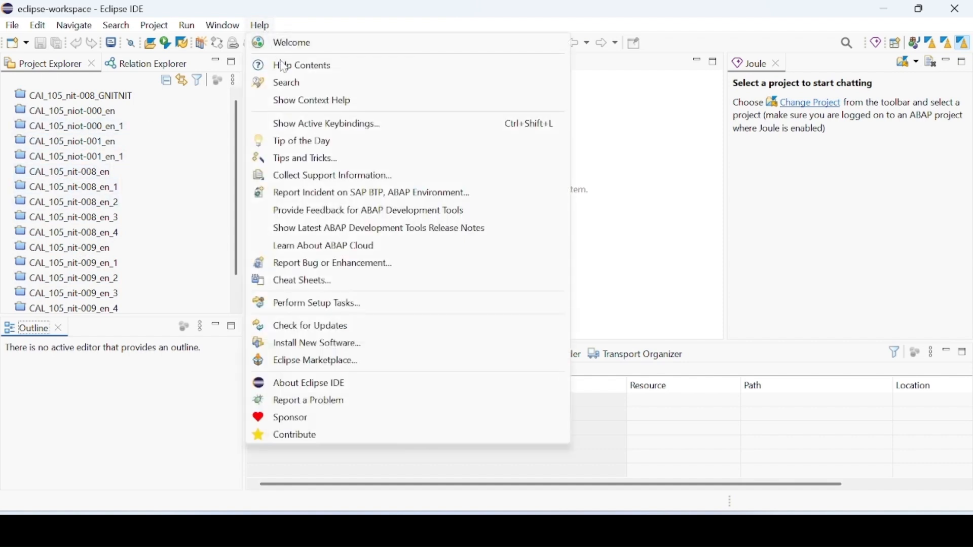
click(292, 48)
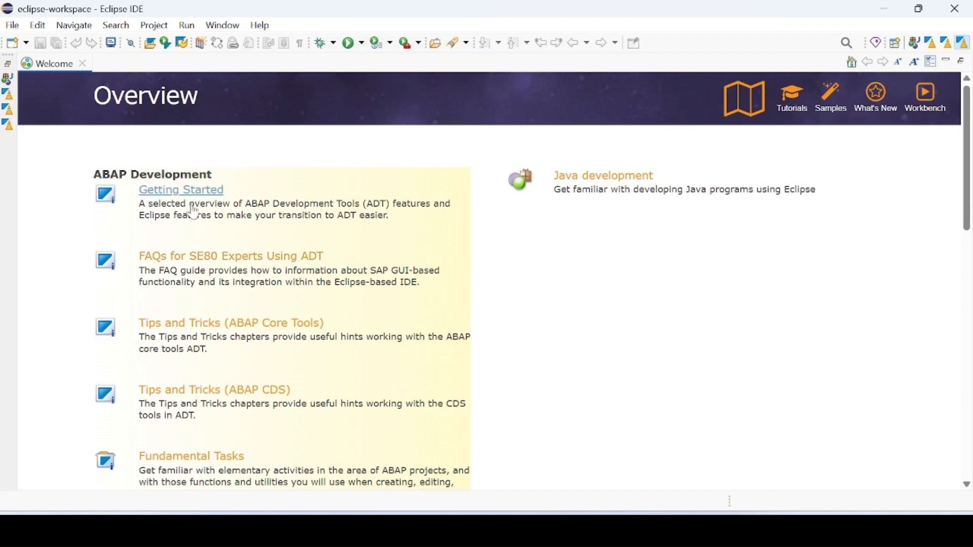
drag(93, 175, 215, 175)
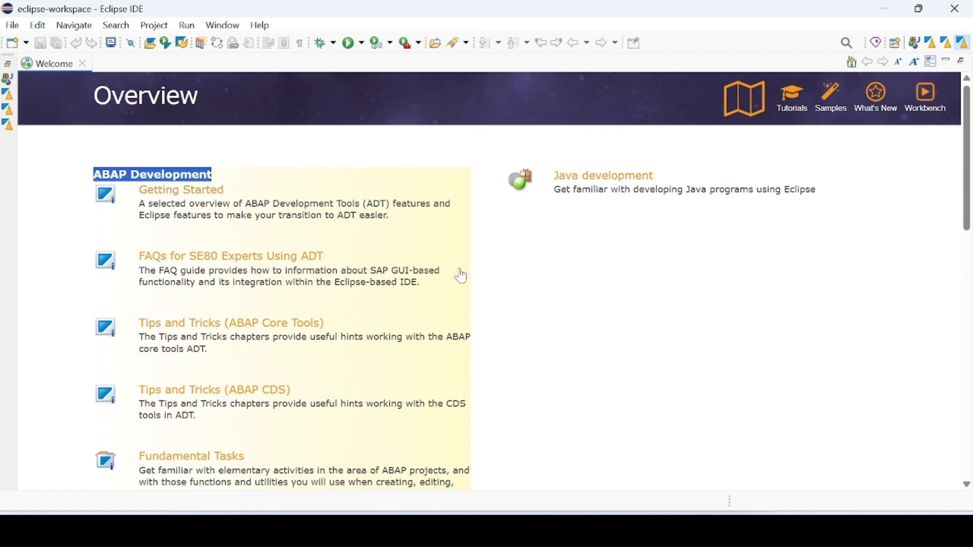
click(444, 289)
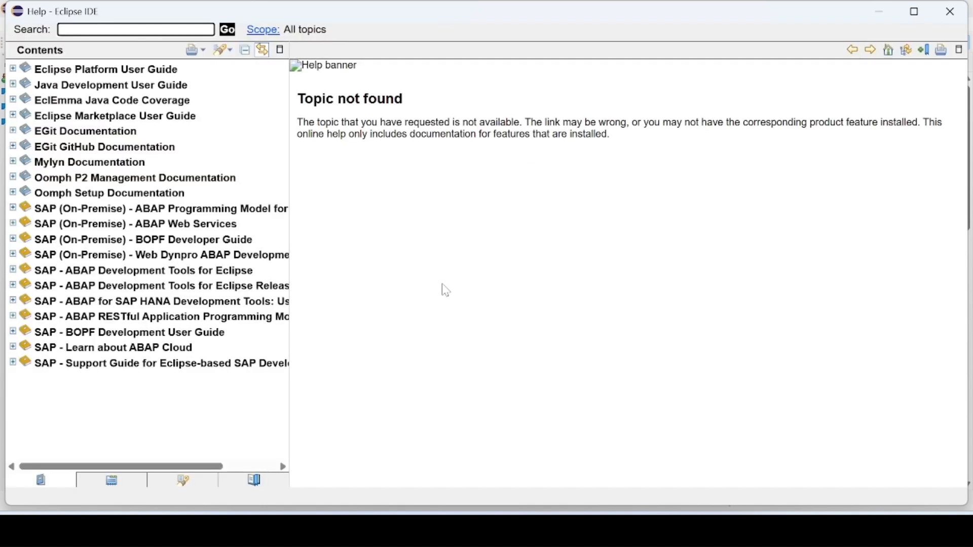
click(951, 12)
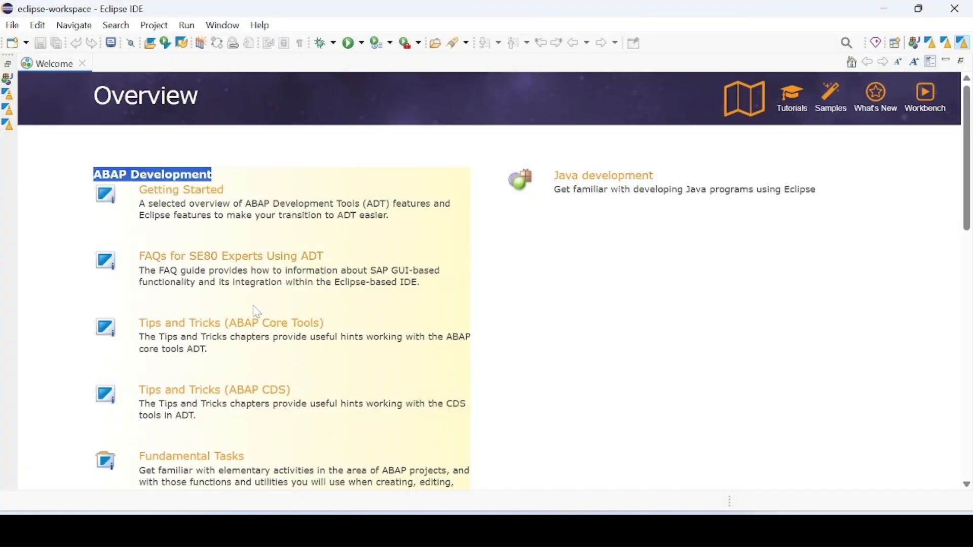
scroll(257, 312, down, 5)
scroll(257, 311, up, 5)
click(641, 315)
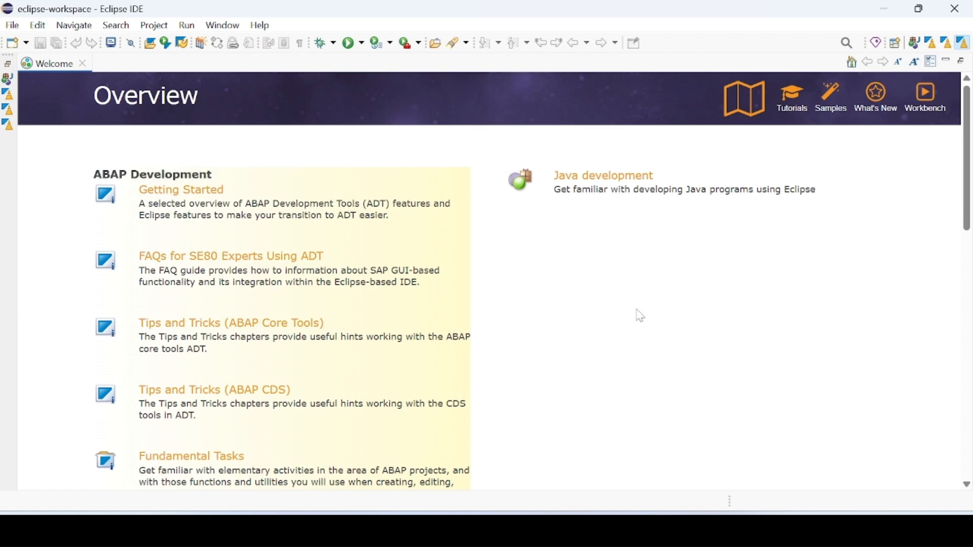